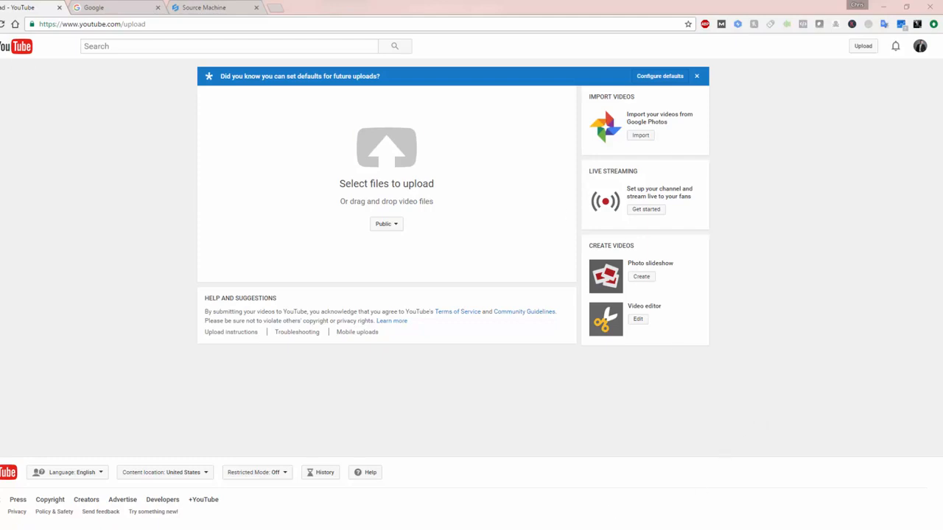
Step: Start selecting a file to upload and open the Becker Videos folder on the Desktop
{"action": "left_click", "coordinate": [406, 158]}
{"action": "scroll", "coordinate": [99, 215], "scroll_direction": "down", "scroll_amount": 1}
{"action": "double_click", "coordinate": [93, 215]}
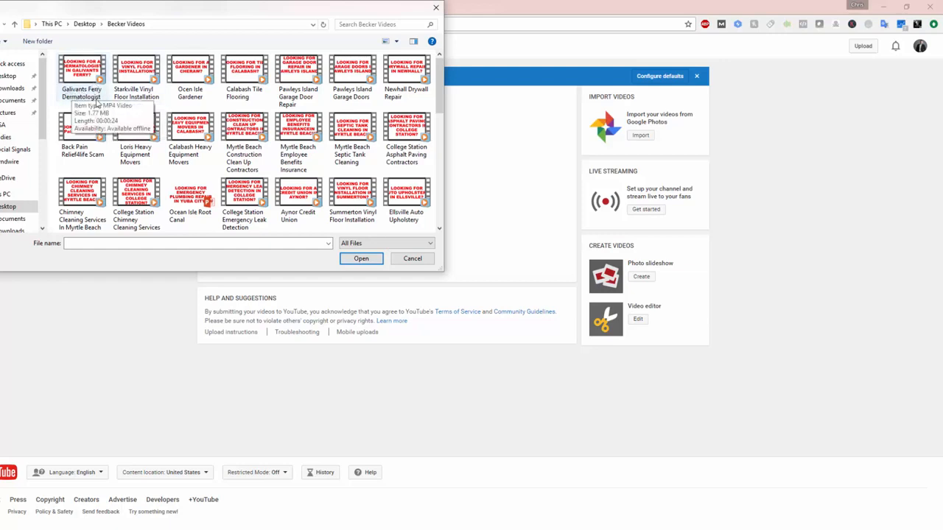
Step: Copy the name of the Galivants Ferry Dermatologist video file, leaving the file name itself as it is
{"action": "left_click", "coordinate": [85, 87]}
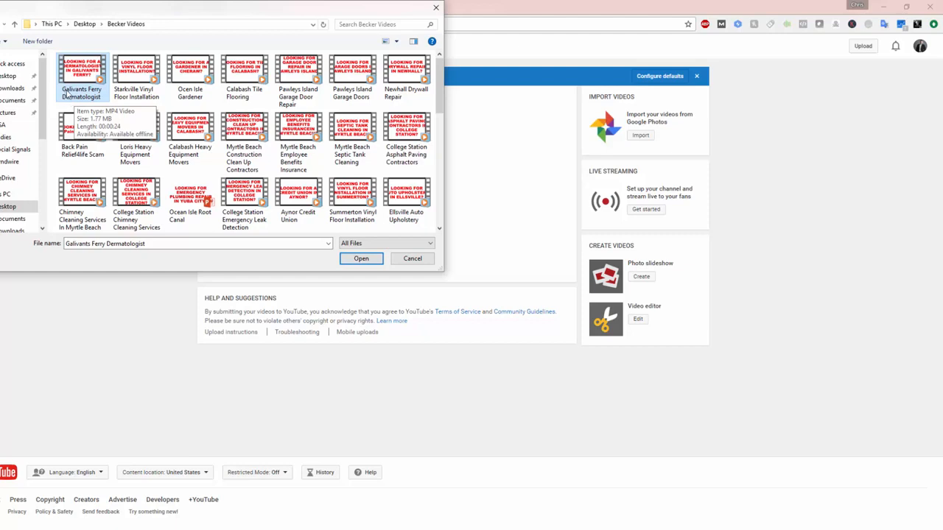
{"action": "right_click", "coordinate": [77, 91]}
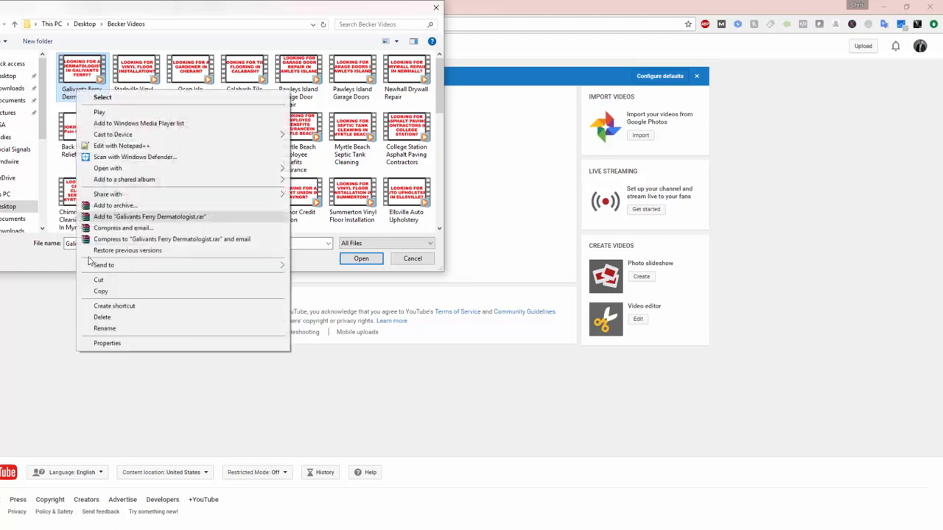
{"action": "left_click", "coordinate": [104, 329]}
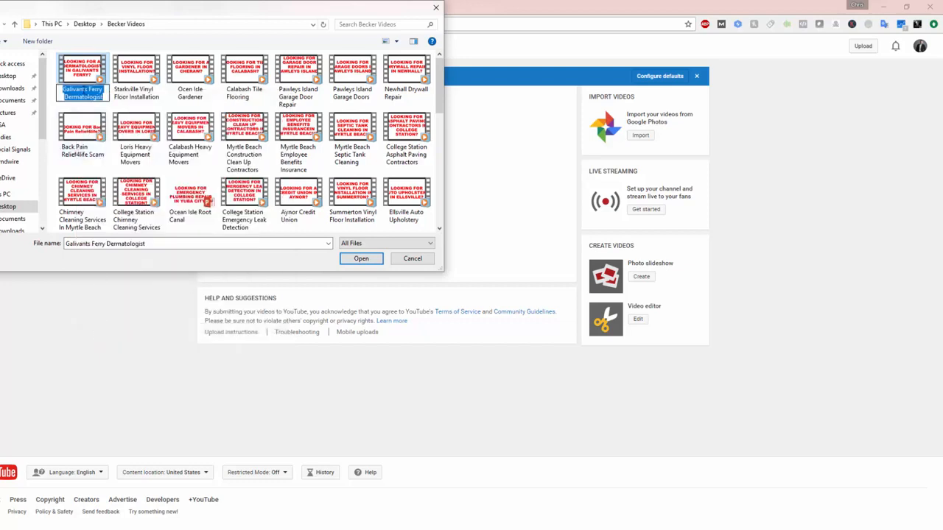
{"action": "right_click", "coordinate": [87, 93]}
{"action": "left_click", "coordinate": [106, 123]}
{"action": "left_click", "coordinate": [87, 69]}
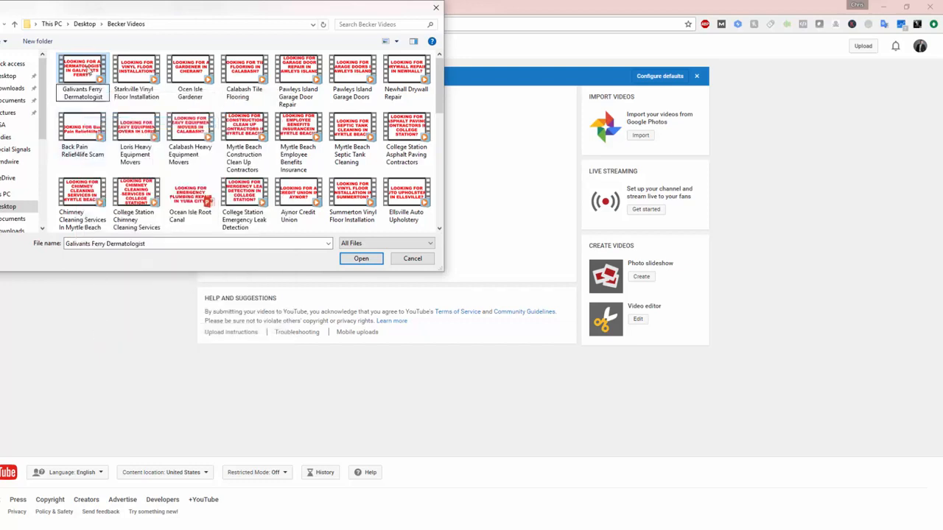
{"action": "left_click", "coordinate": [127, 82]}
Step: In the detailed file properties of the Galivants Ferry Dermatologist video, set Title and Subtitle to "Galivants Ferry Dermatologist"
{"action": "right_click", "coordinate": [86, 69]}
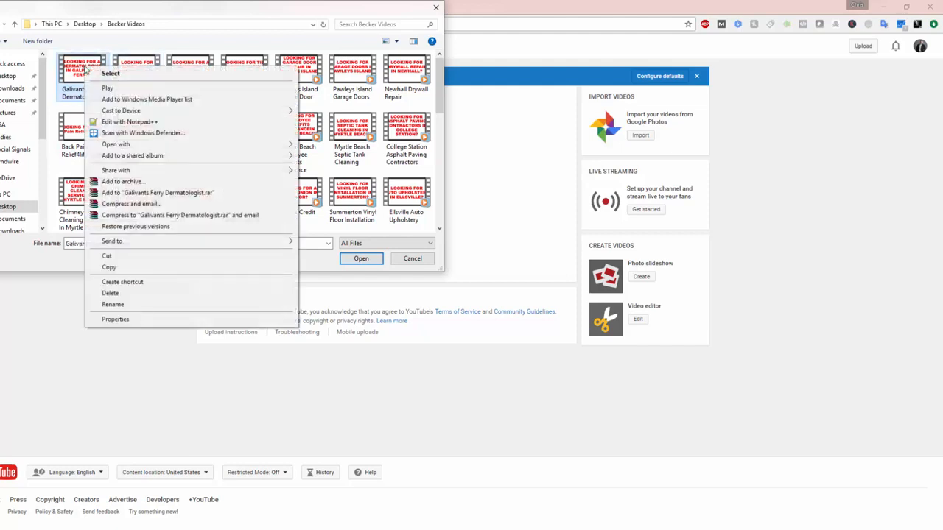
{"action": "left_click", "coordinate": [114, 322]}
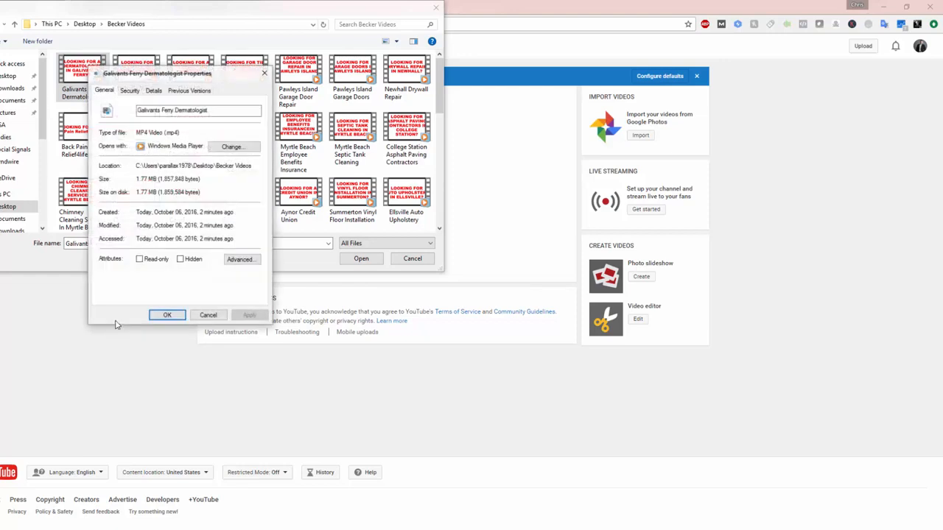
{"action": "left_click", "coordinate": [156, 91]}
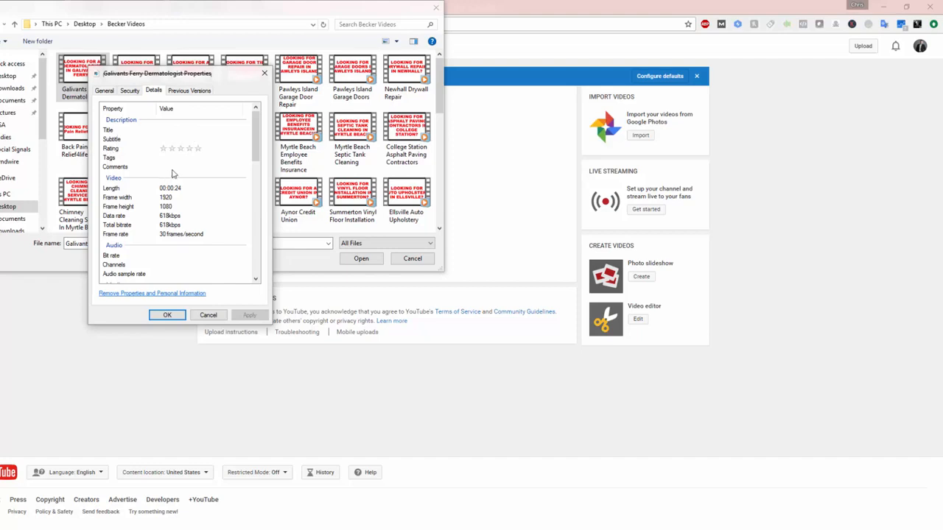
{"action": "left_click", "coordinate": [187, 129]}
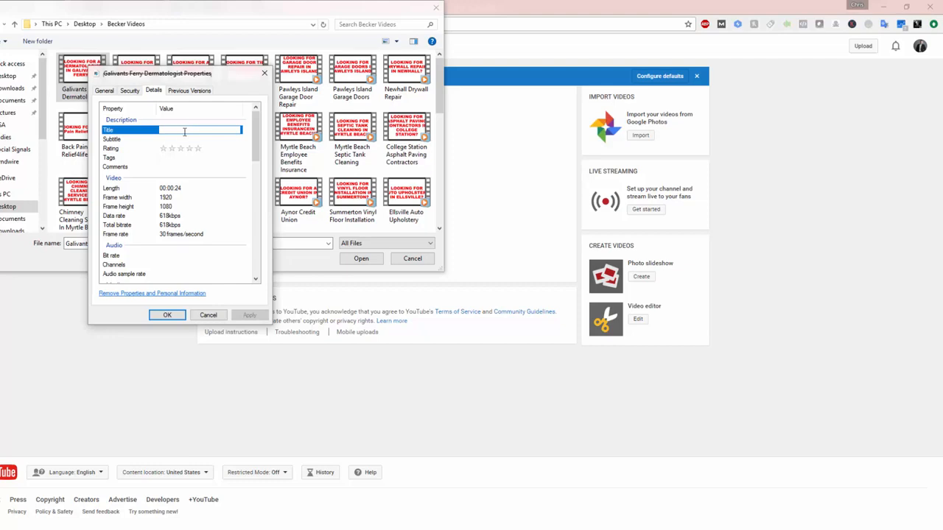
{"action": "key", "text": "ctrl+v"}
{"action": "left_click", "coordinate": [178, 140]}
{"action": "key", "text": "ctrl+v"}
Step: Rate the video file five stars and set its Tags and Comments to "Galivants Ferry Dermatologist"
{"action": "left_click", "coordinate": [160, 148]}
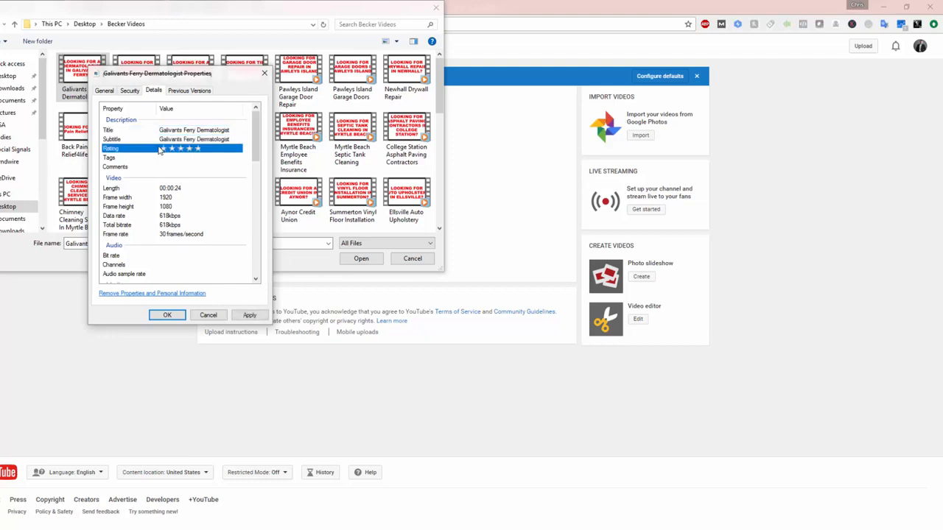
{"action": "left_click", "coordinate": [197, 149]}
{"action": "left_click", "coordinate": [170, 159]}
{"action": "key", "text": "ctrl+v"}
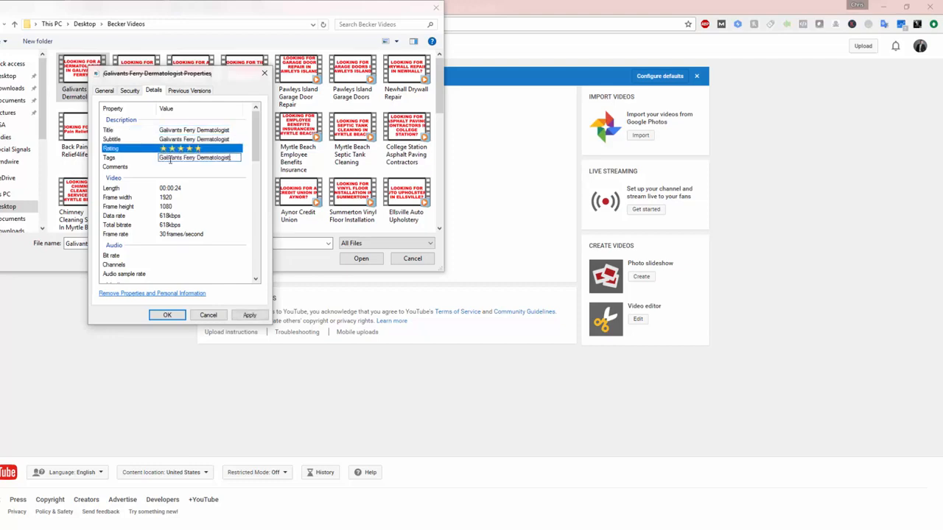
{"action": "left_click", "coordinate": [145, 168]}
{"action": "key", "text": "ctrl+v"}
{"action": "left_click", "coordinate": [135, 168]}
Step: Set the Contributing artists and Genre properties to "Galivants Ferry Dermatologist", leaving Year empty
{"action": "scroll", "coordinate": [134, 170], "scroll_direction": "down", "scroll_amount": 3}
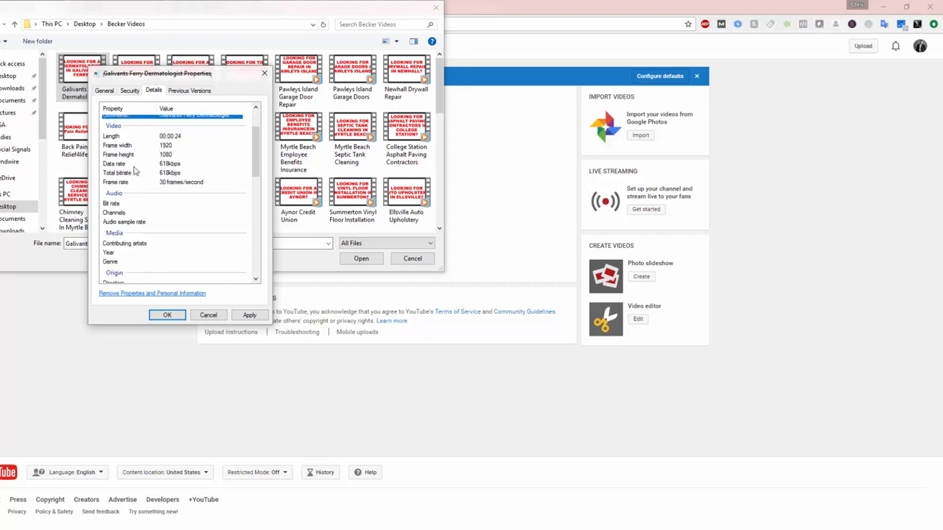
{"action": "left_click", "coordinate": [181, 181]}
{"action": "left_click", "coordinate": [184, 200]}
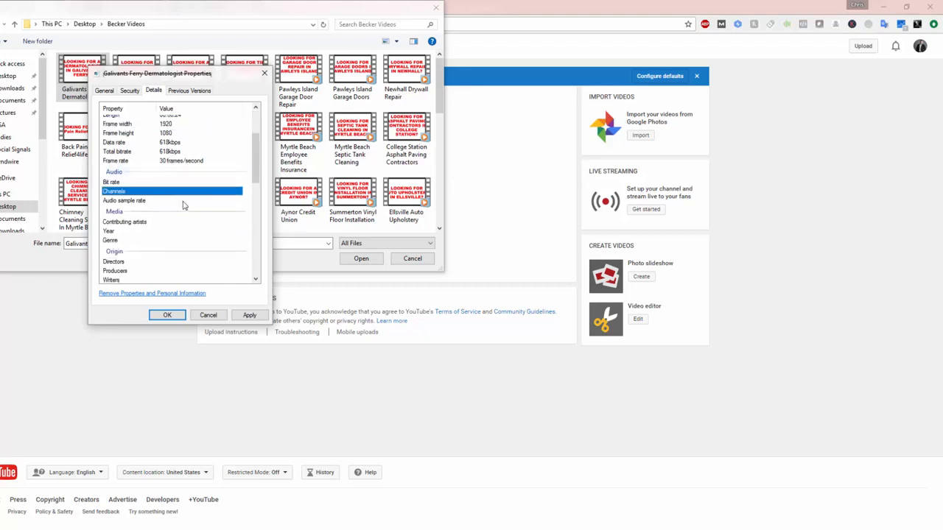
{"action": "scroll", "coordinate": [184, 204], "scroll_direction": "down", "scroll_amount": 1}
{"action": "left_click", "coordinate": [185, 198]}
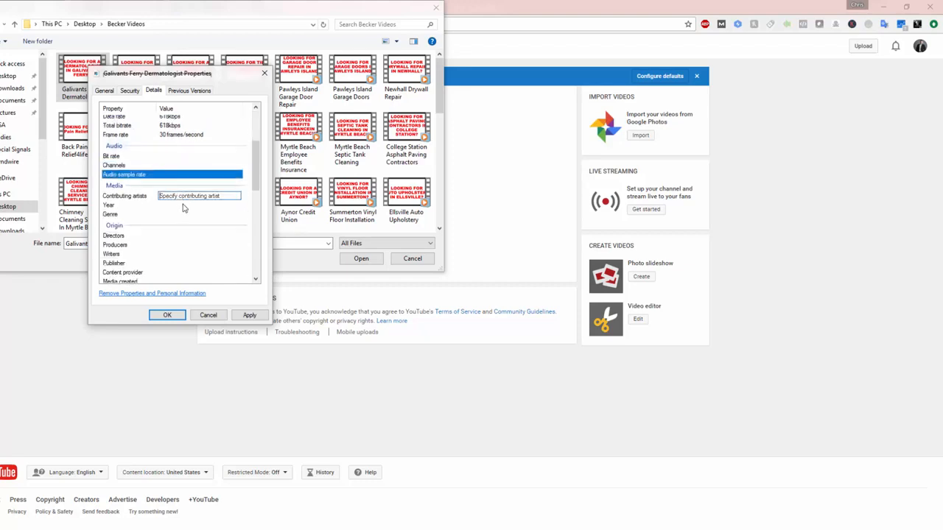
{"action": "key", "text": "ctrl+v"}
{"action": "left_click", "coordinate": [183, 206]}
{"action": "left_click", "coordinate": [171, 235]}
{"action": "left_click", "coordinate": [171, 213]}
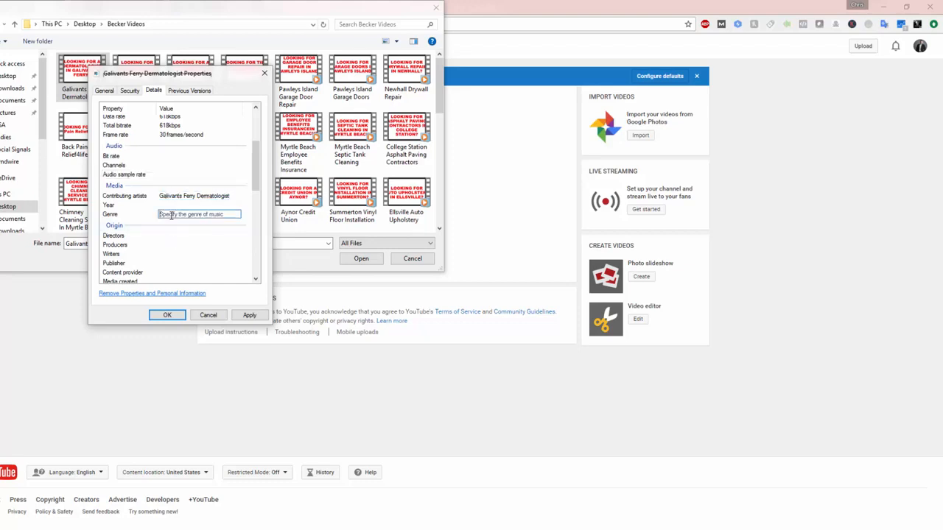
{"action": "key", "text": "ctrl+v"}
Step: Set the Writers, Publisher and Content provider properties to "Galivants Ferry Dermatologist", leaving Directors and Producers empty
{"action": "left_click", "coordinate": [185, 236]}
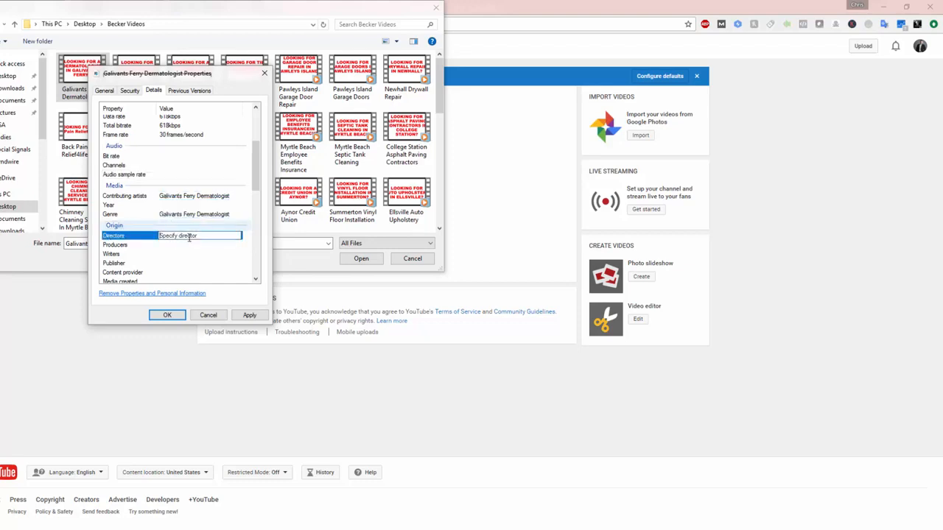
{"action": "left_click", "coordinate": [168, 245]}
{"action": "scroll", "coordinate": [154, 228], "scroll_direction": "down", "scroll_amount": 3}
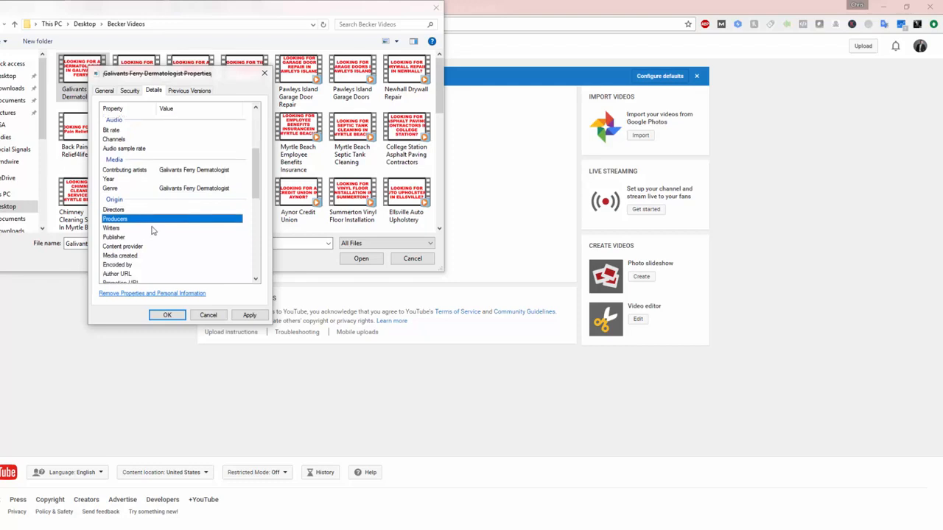
{"action": "left_click", "coordinate": [185, 175]}
{"action": "key", "text": "ctrl+v"}
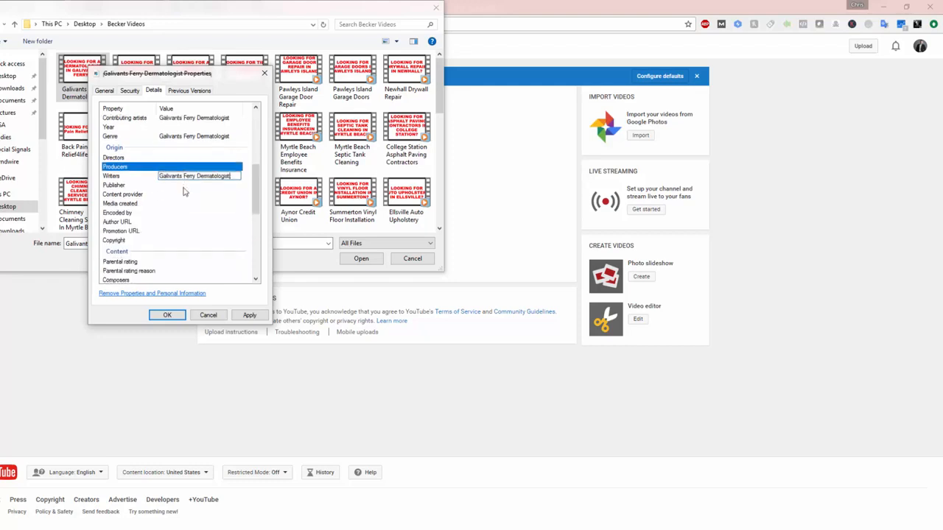
{"action": "left_click", "coordinate": [183, 186]}
{"action": "key", "text": "ctrl+v"}
{"action": "left_click", "coordinate": [181, 194]}
{"action": "key", "text": "ctrl+v"}
Step: Set the Encoded by, Author URL and Promotion URL properties to "Galivants Ferry Dermatologist"
{"action": "left_click", "coordinate": [179, 204]}
{"action": "left_click", "coordinate": [180, 215]}
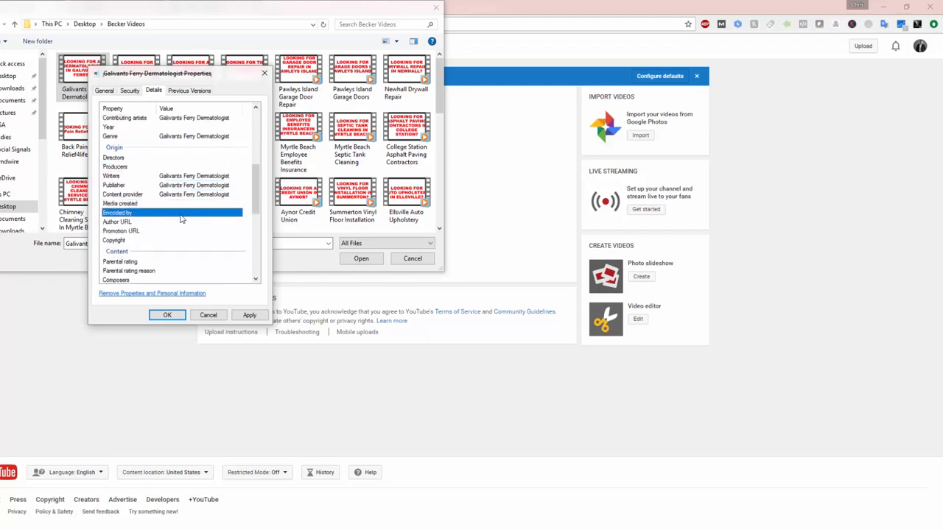
{"action": "key", "text": "ctrl+v"}
{"action": "left_click", "coordinate": [182, 221]}
{"action": "key", "text": "ctrl+v"}
{"action": "left_click", "coordinate": [182, 231]}
{"action": "key", "text": "ctrl+v"}
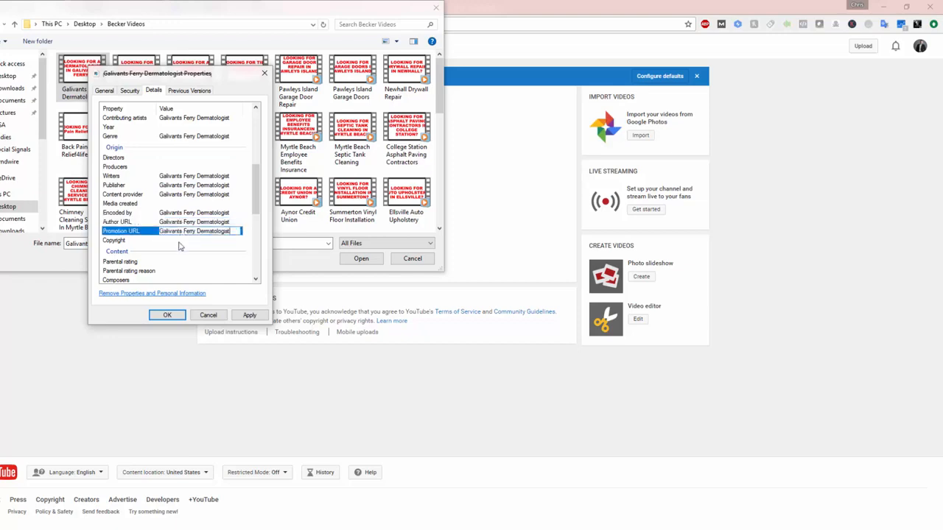
Step: Set the Parental rating and Composers properties to "Galivants Ferry Dermatologist", leaving Copyright and Parental rating reason empty
{"action": "left_click", "coordinate": [178, 241]}
{"action": "scroll", "coordinate": [179, 236], "scroll_direction": "down", "scroll_amount": 4}
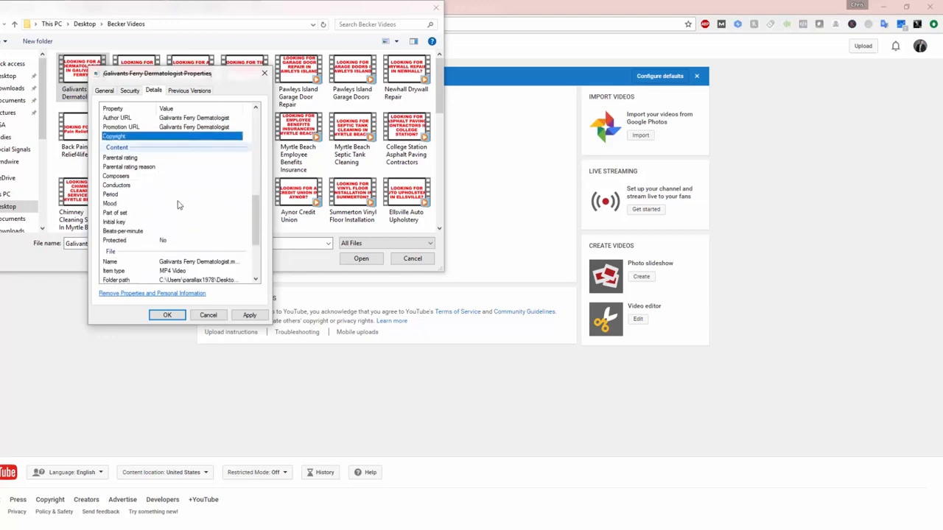
{"action": "left_click", "coordinate": [180, 195]}
{"action": "left_click", "coordinate": [186, 157]}
{"action": "key", "text": "ctrl+v"}
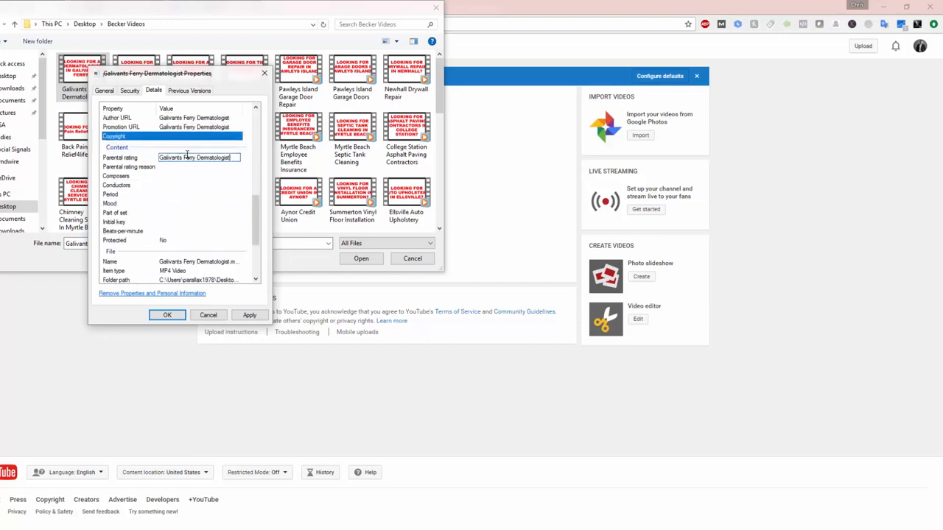
{"action": "left_click", "coordinate": [188, 166]}
{"action": "left_click", "coordinate": [190, 175]}
{"action": "key", "text": "ctrl+v"}
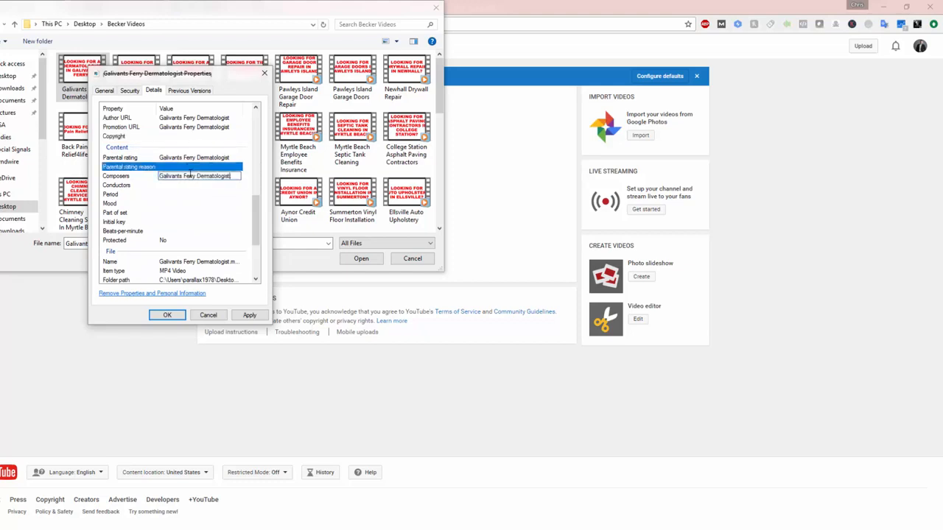
Step: Set the Conductors, Period, Mood and Part of set properties to "Galivants Ferry Dermatologist"
{"action": "left_click", "coordinate": [186, 184]}
{"action": "key", "text": "ctrl+v"}
{"action": "left_click", "coordinate": [184, 195]}
{"action": "key", "text": "ctrl+v"}
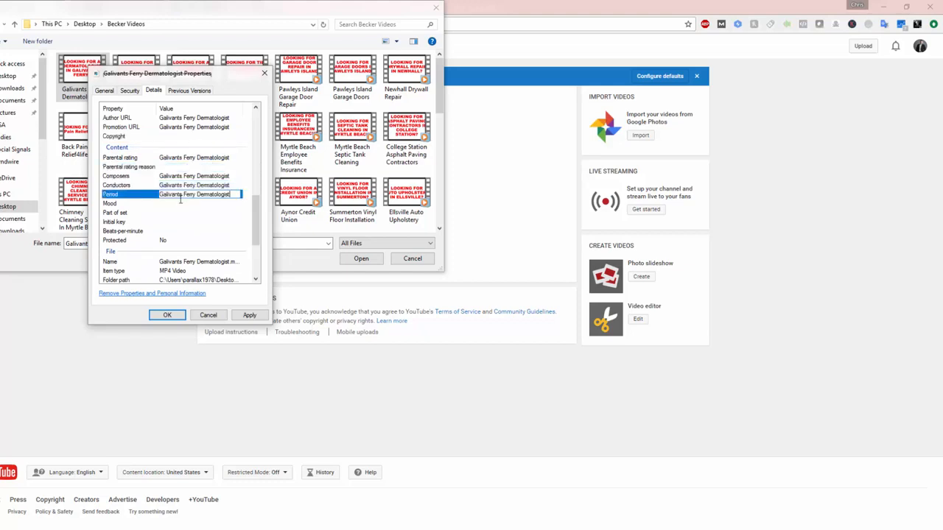
{"action": "left_click", "coordinate": [181, 204]}
{"action": "key", "text": "ctrl+v"}
{"action": "left_click", "coordinate": [175, 213]}
{"action": "key", "text": "ctrl+v"}
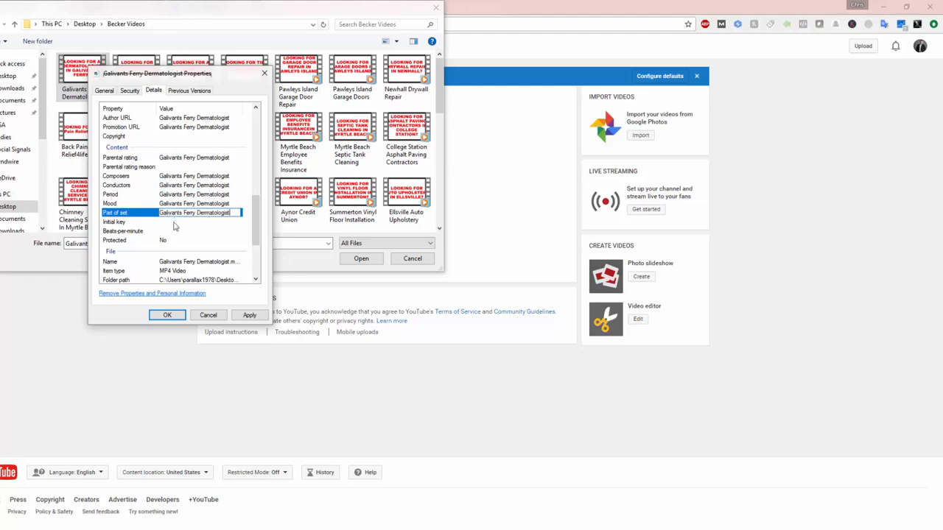
Step: Set the Initial key and Beats-per-minute properties to "Galivants Ferry Dermatologist"
{"action": "left_click", "coordinate": [174, 223]}
{"action": "key", "text": "ctrl+v"}
{"action": "left_click", "coordinate": [174, 230]}
{"action": "key", "text": "ctrl+v"}
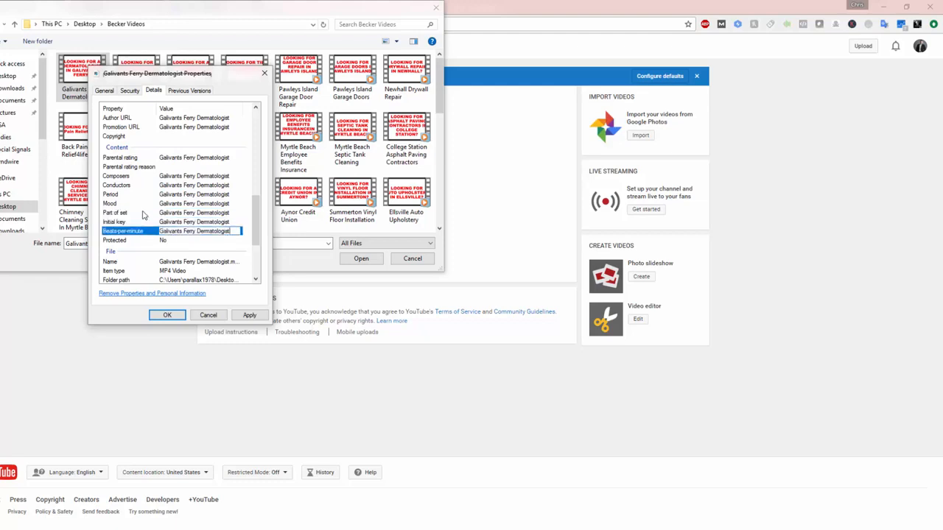
Step: Save the edited file properties and upload the Galivants Ferry Dermatologist video
{"action": "left_click", "coordinate": [143, 214]}
{"action": "scroll", "coordinate": [147, 214], "scroll_direction": "down", "scroll_amount": 4}
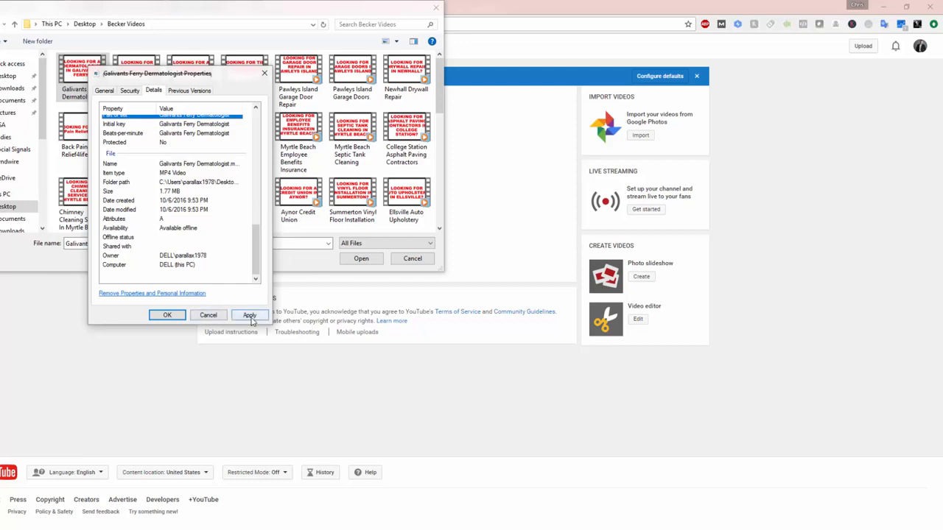
{"action": "left_click", "coordinate": [250, 316]}
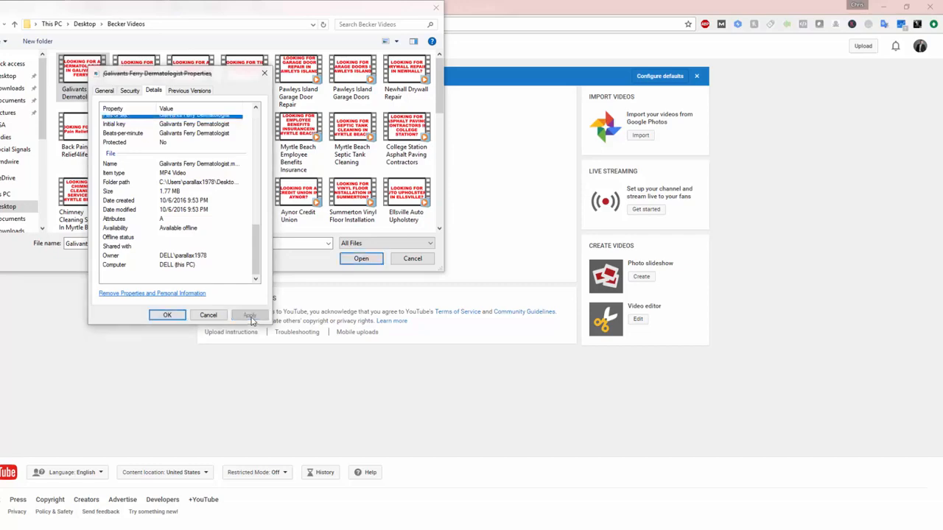
{"action": "left_click", "coordinate": [168, 317]}
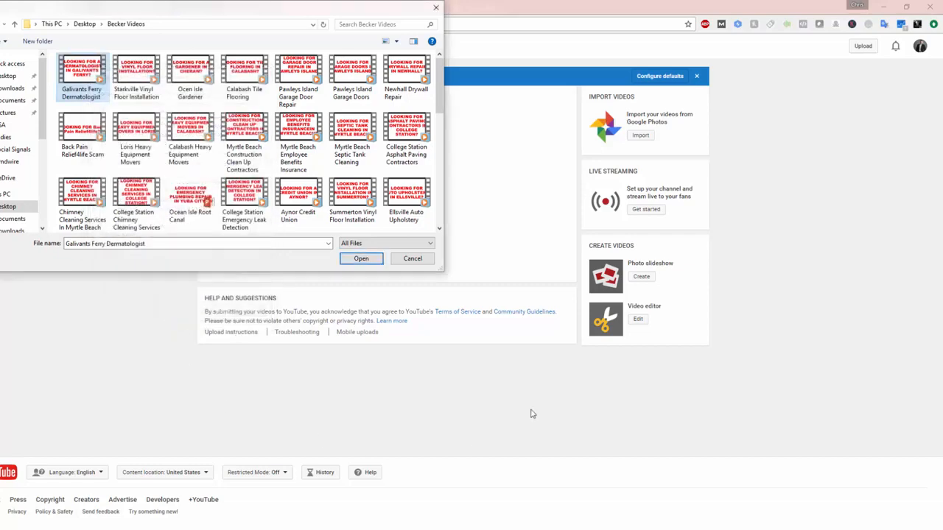
{"action": "left_click", "coordinate": [356, 263]}
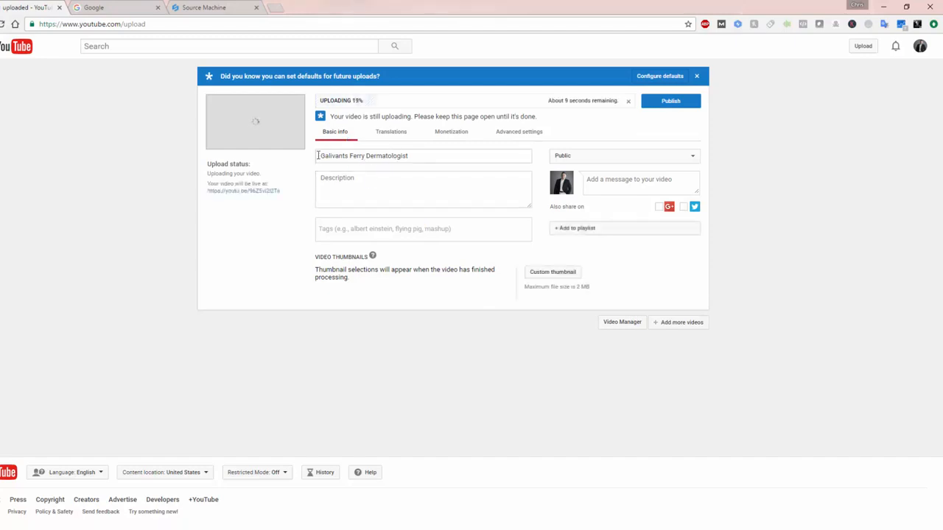
Step: Fill the video description with "Galivants Ferry Dermatologist" repeated on seven separate lines
{"action": "left_click", "coordinate": [322, 181]}
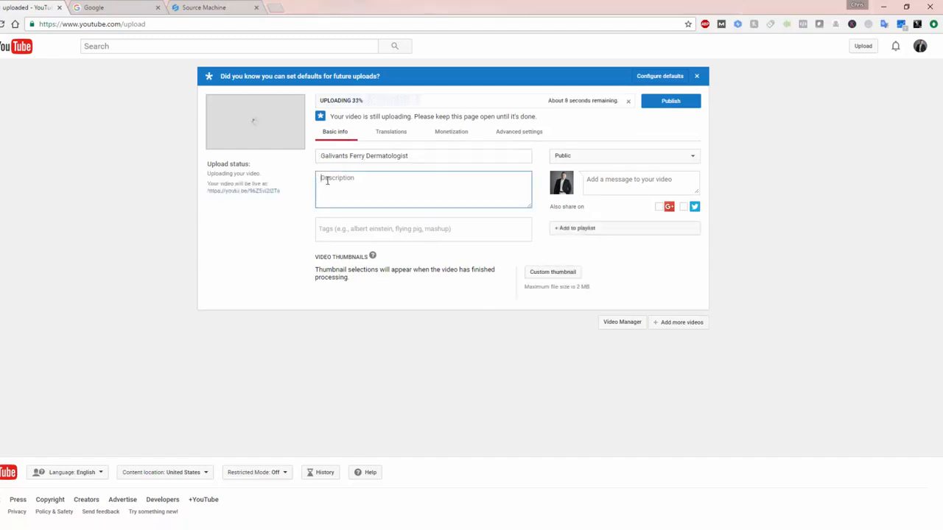
{"action": "type", "text": "Galivants Ferry Dermatologist"}
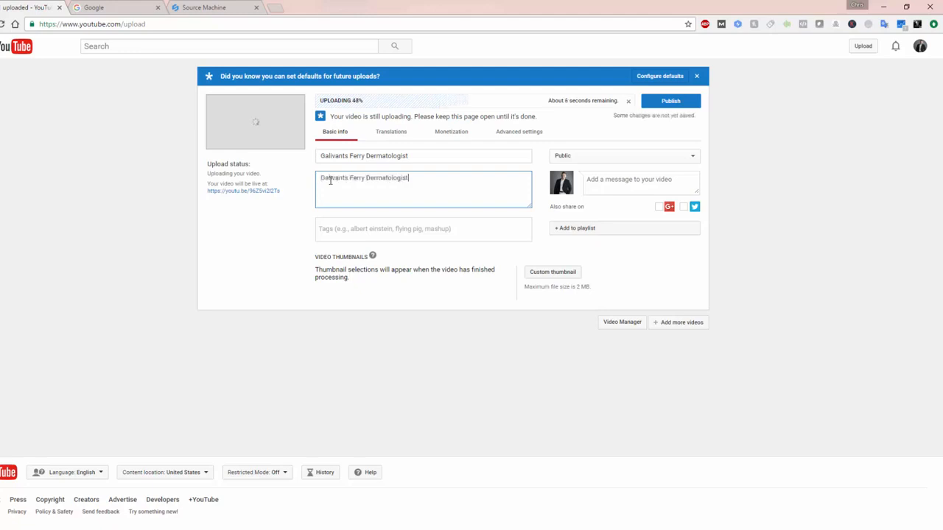
{"action": "key", "text": "Return"}
{"action": "type", "text": "Galivants Ferry Dermatologist"}
{"action": "key", "text": "Return"}
{"action": "type", "text": "Galivants Ferry Dermatologist"}
{"action": "key", "text": "Return"}
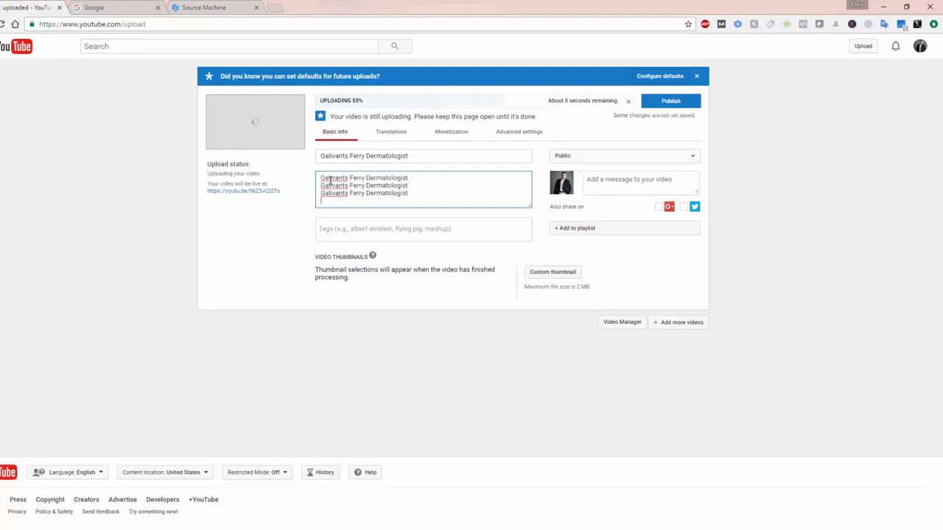
{"action": "type", "text": "Galivants Ferry Dermatologist"}
{"action": "key", "text": "Return"}
{"action": "type", "text": "Galivants Ferry Dermatologist"}
{"action": "key", "text": "Return"}
{"action": "type", "text": "Galivants Ferry Dermatologist"}
{"action": "key", "text": "Return"}
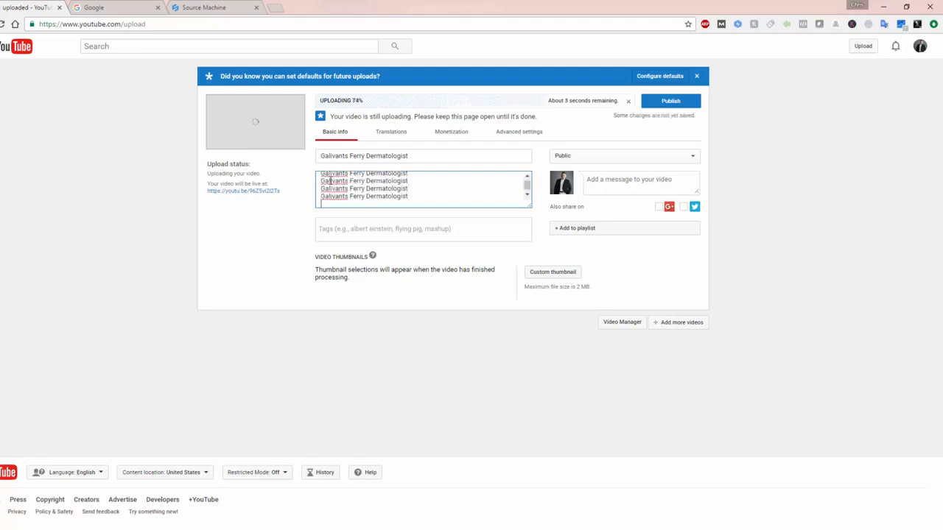
{"action": "type", "text": "Galivants Ferry Dermatologist"}
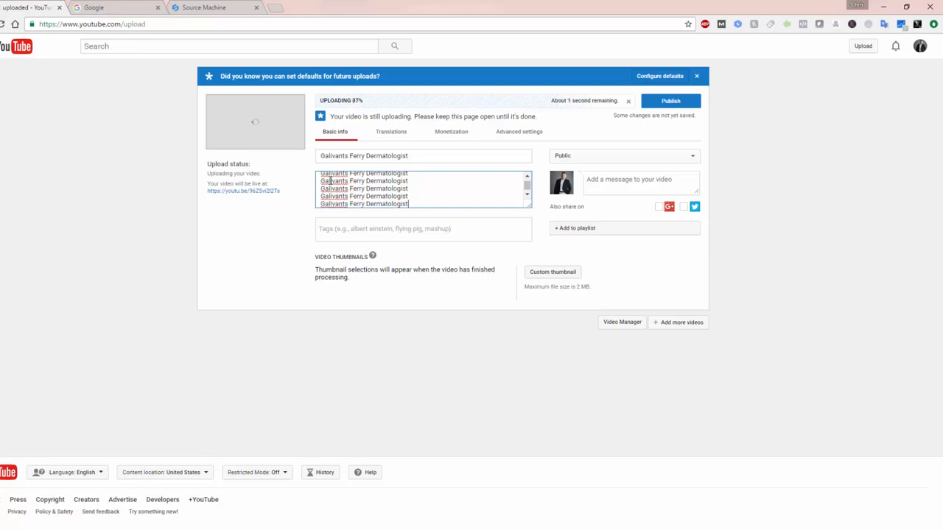
Step: Add "Galivants Ferry Dermatologist" as a tag on the uploaded video and open its translation settings
{"action": "left_click", "coordinate": [355, 223]}
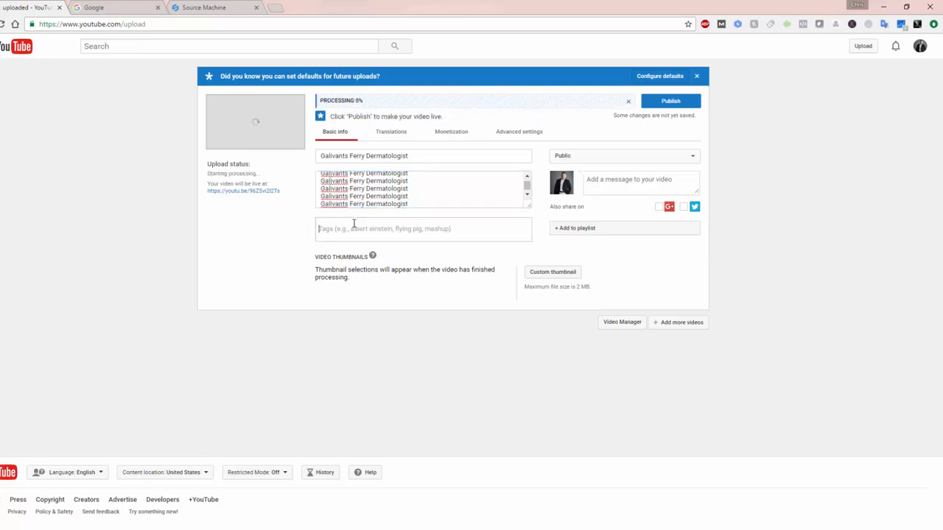
{"action": "type", "text": "Galivants Ferry Dermatologist"}
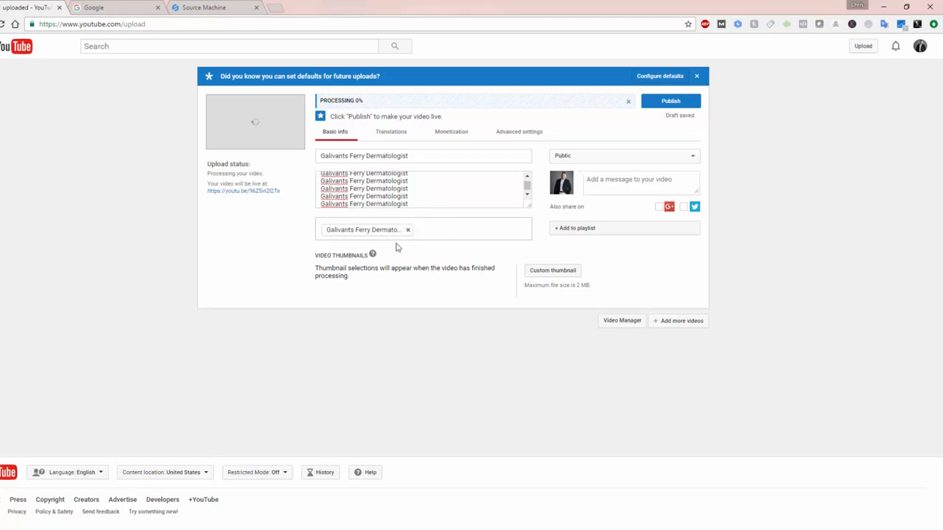
{"action": "left_click", "coordinate": [391, 139]}
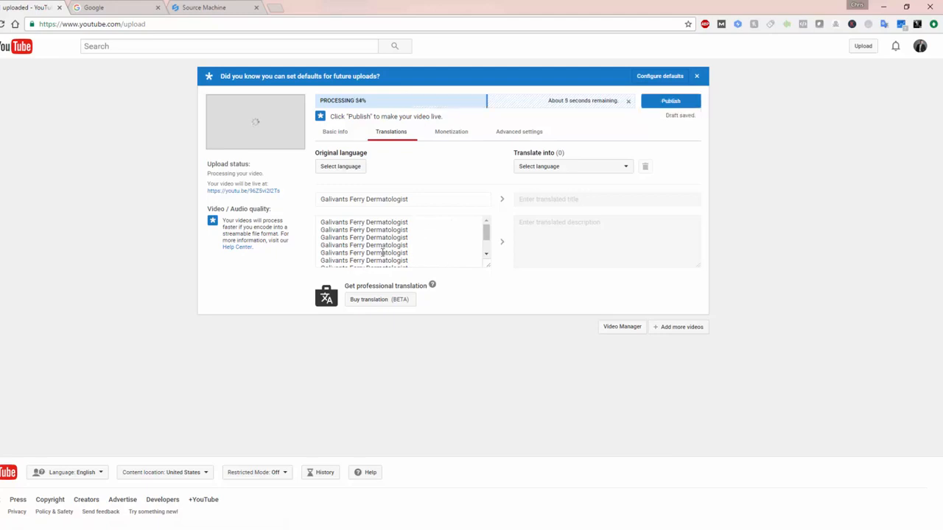
Step: Enter "galivants ferry" as the video location in the video's advanced settings
{"action": "left_click", "coordinate": [521, 134]}
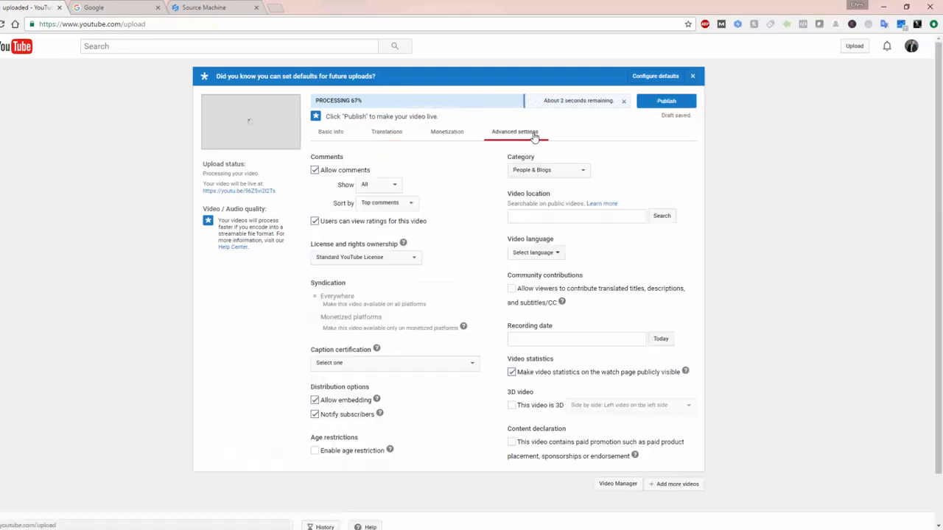
{"action": "left_click", "coordinate": [576, 214]}
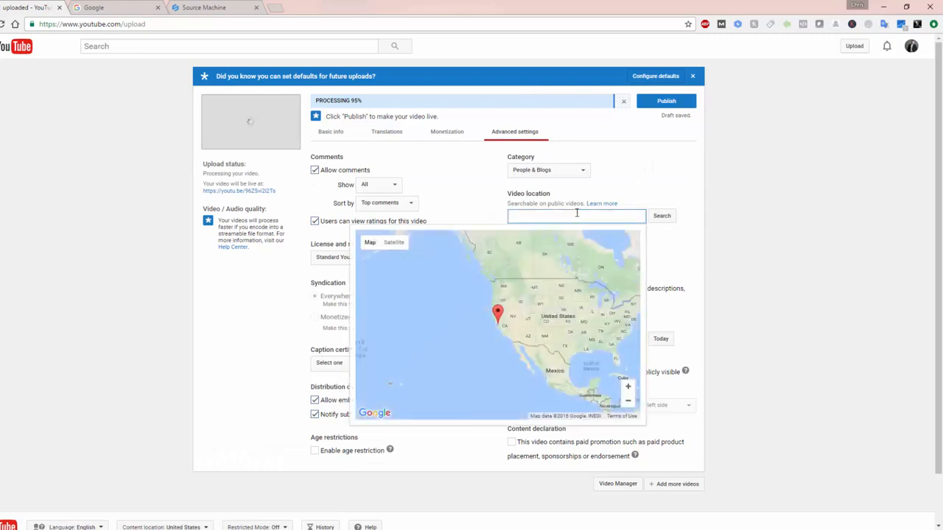
{"action": "type", "text": "galivant"}
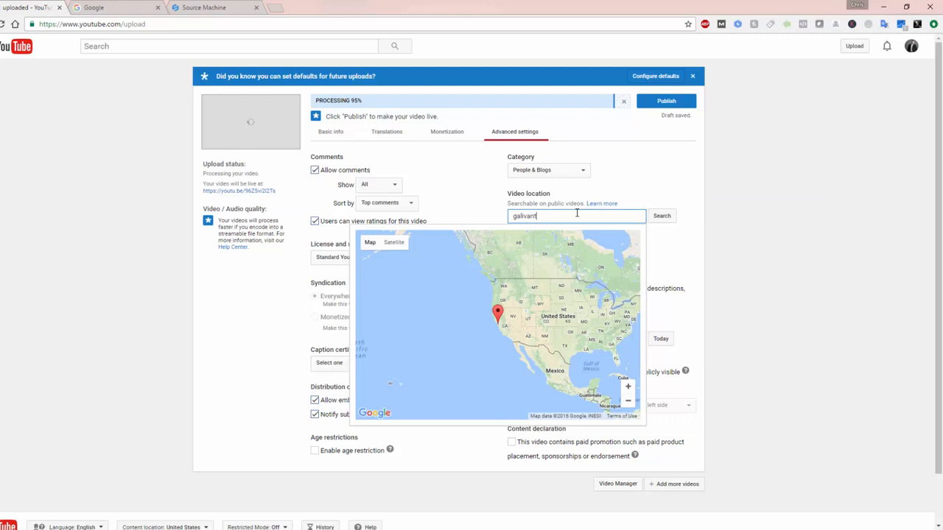
{"action": "type", "text": "'s"}
{"action": "key", "text": "BackSpace"}
{"action": "key", "text": "BackSpace"}
{"action": "type", "text": "s ferry"}
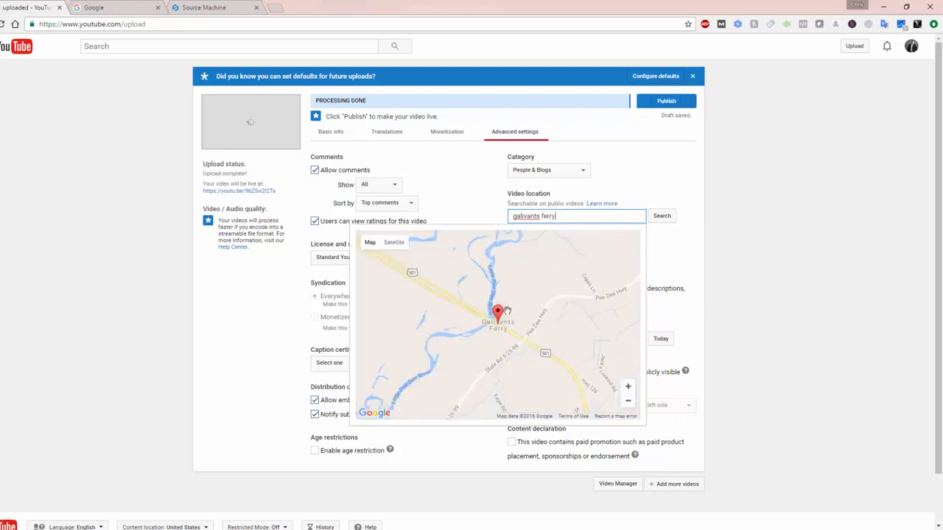
Step: Fix the video location at the Galivants Ferry map marker and set the recording date to October 6, 2016
{"action": "left_click", "coordinate": [498, 312]}
{"action": "left_click_drag", "start_coordinate": [499, 312], "coordinate": [498, 313]}
{"action": "left_click", "coordinate": [479, 193]}
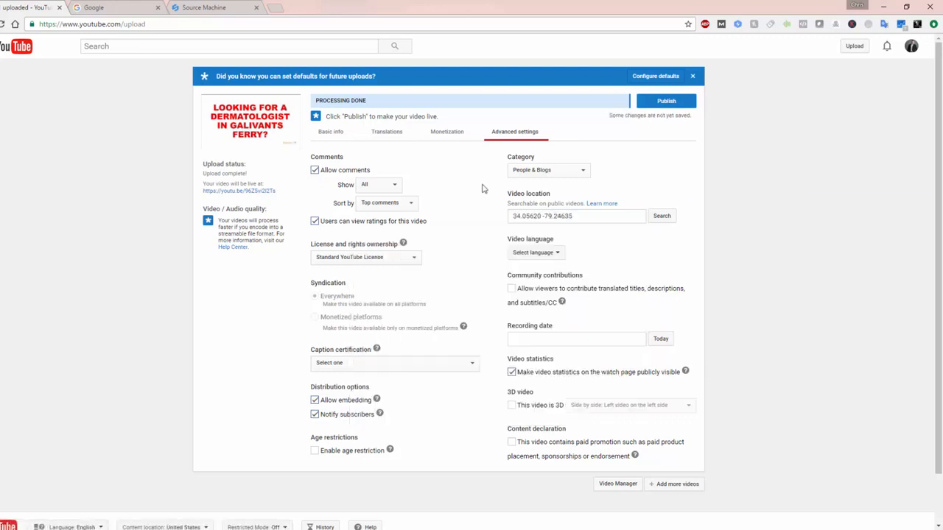
{"action": "left_click", "coordinate": [661, 343]}
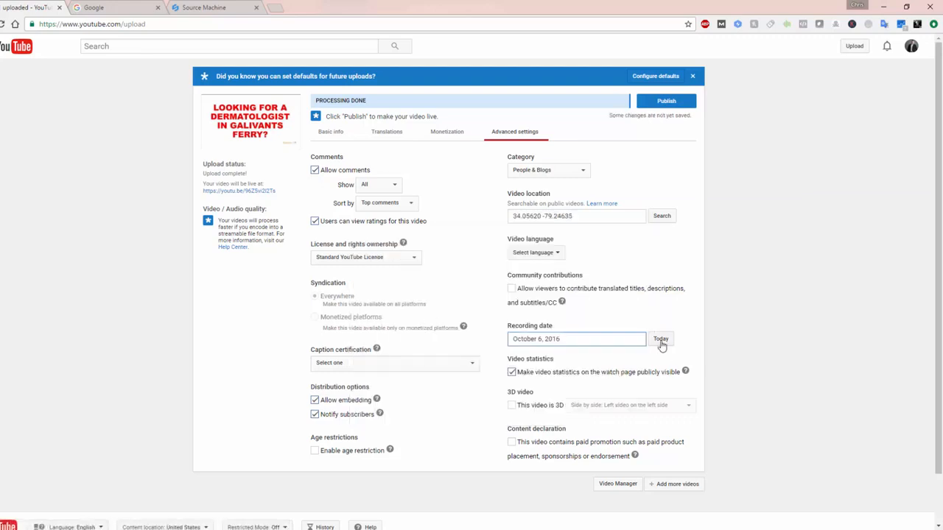
Step: While choosing a custom thumbnail, rename the "Starkville Vinyl Floor Installation" image in Becker Videos as "Galivants Ferry Dermatologist"
{"action": "left_click", "coordinate": [330, 132]}
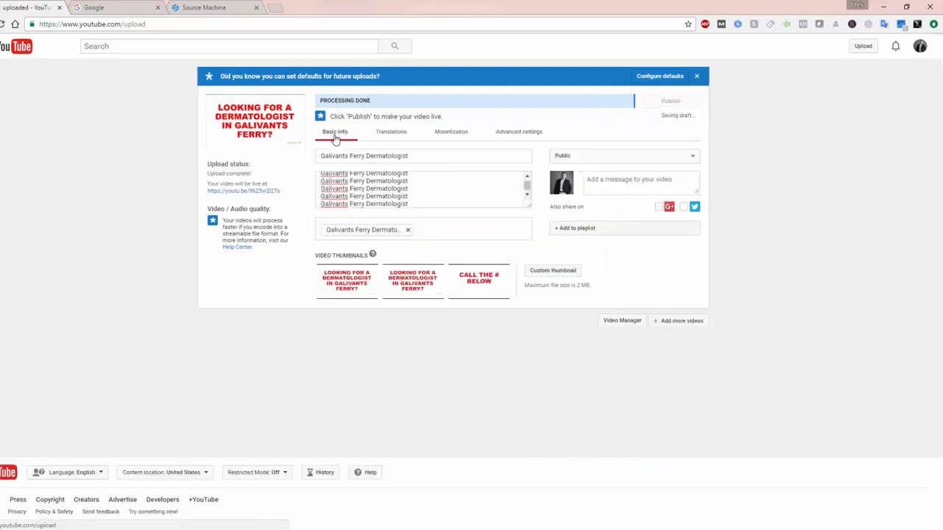
{"action": "left_click", "coordinate": [563, 273]}
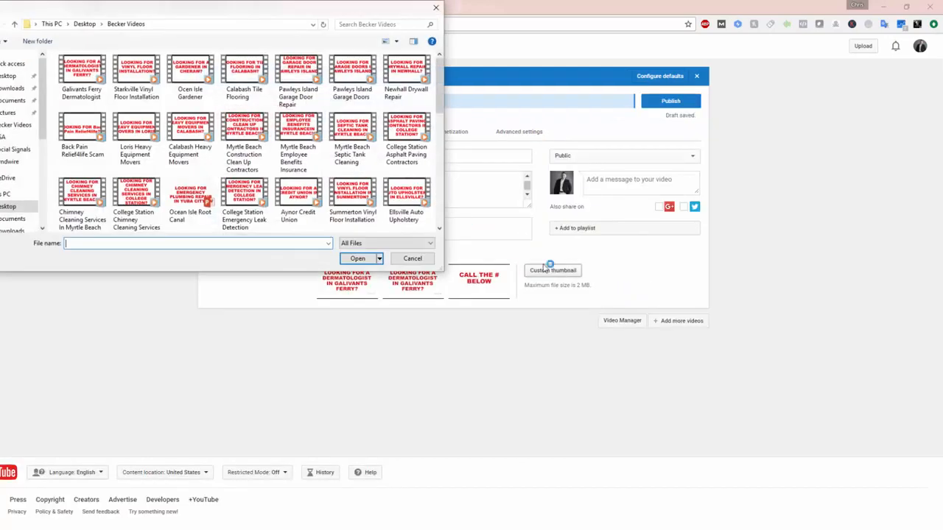
{"action": "left_click_drag", "start_coordinate": [440, 83], "coordinate": [440, 209]}
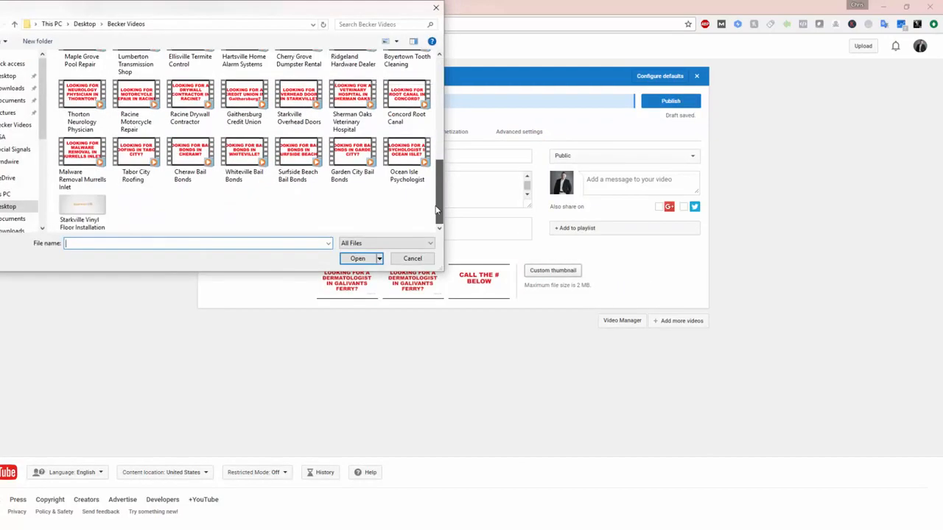
{"action": "left_click", "coordinate": [83, 213]}
{"action": "right_click", "coordinate": [83, 207]}
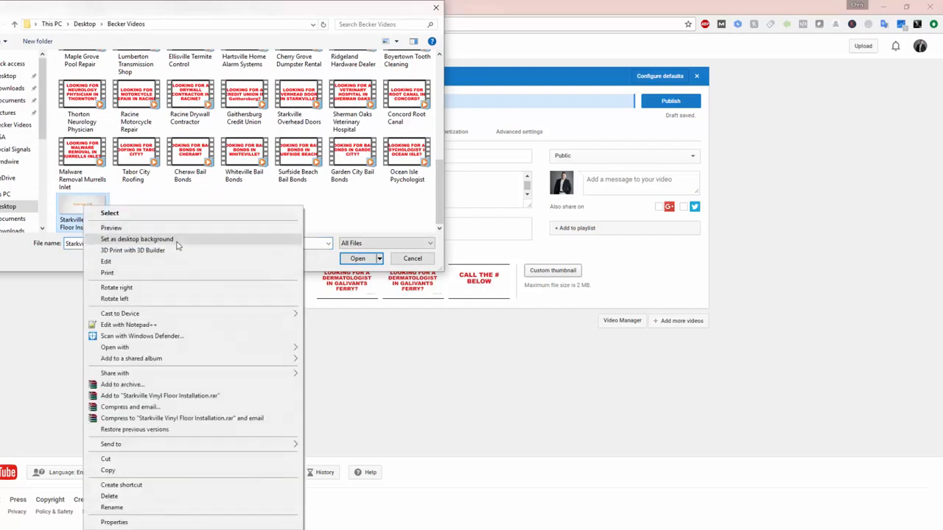
{"action": "left_click", "coordinate": [148, 509]}
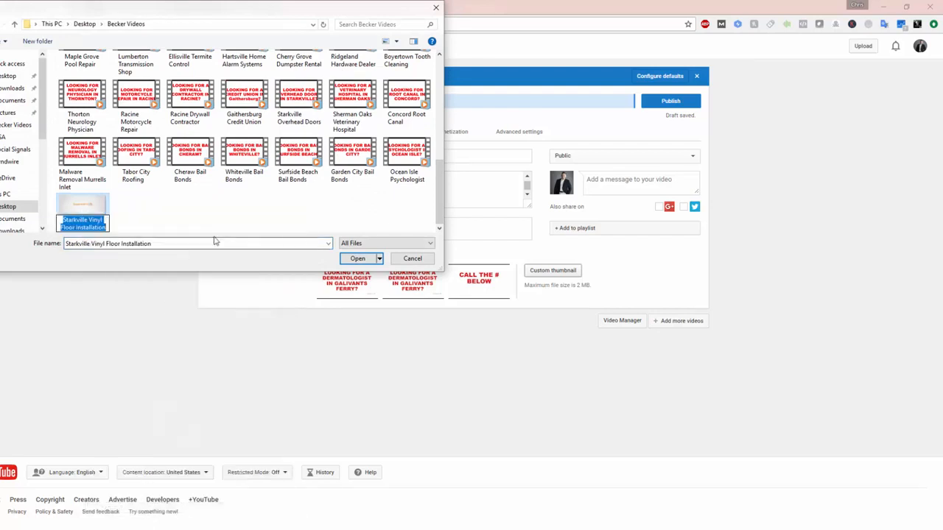
{"action": "type", "text": "Galivants Ferry Dermatologist"}
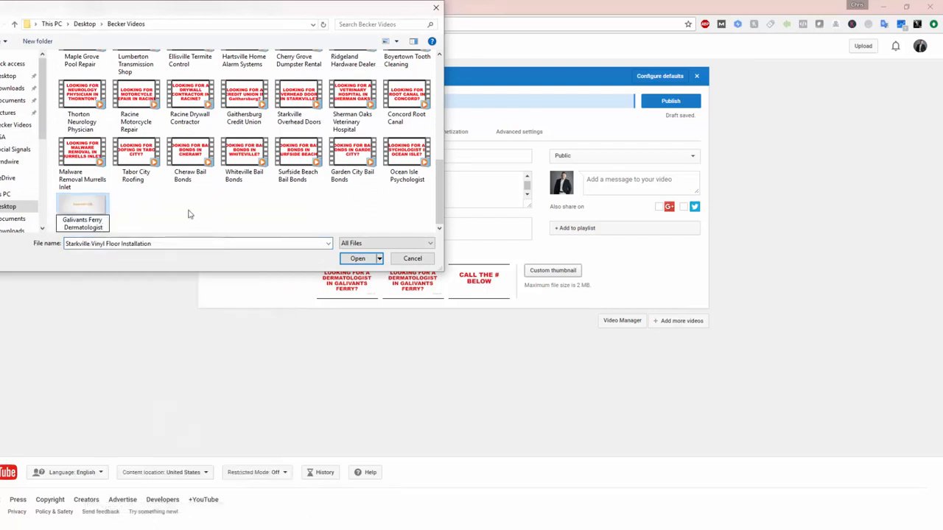
{"action": "left_click", "coordinate": [188, 215]}
Step: Examine the detailed properties of the Galivants Ferry Dermatologist image for editable metadata fields
{"action": "left_click", "coordinate": [86, 207]}
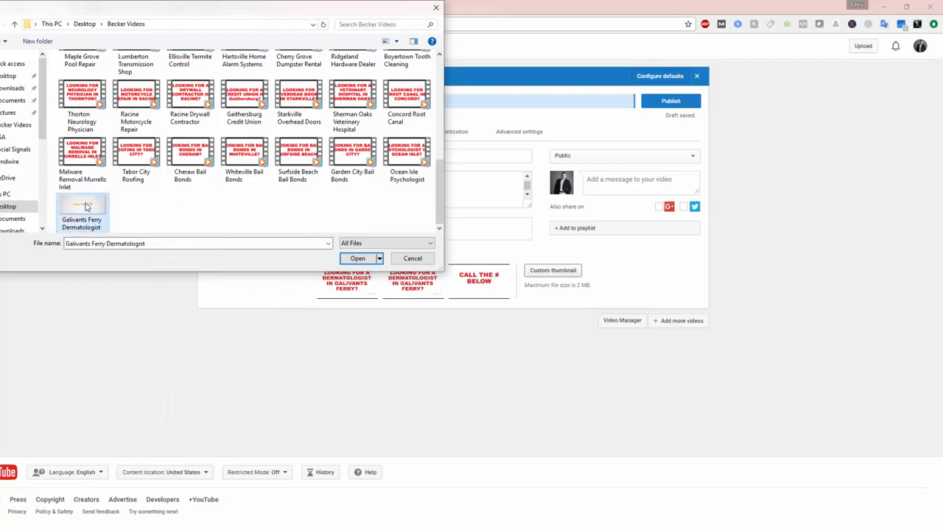
{"action": "right_click", "coordinate": [86, 207]}
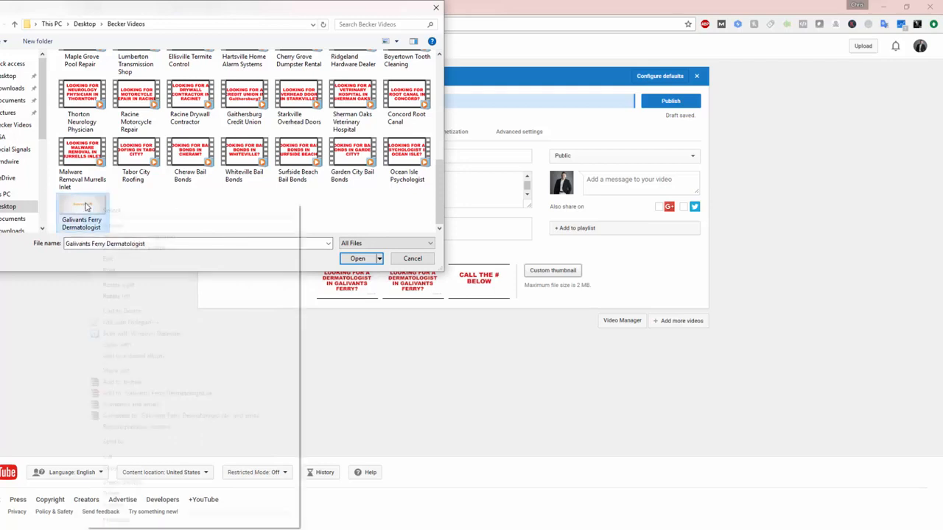
{"action": "left_click", "coordinate": [118, 521]}
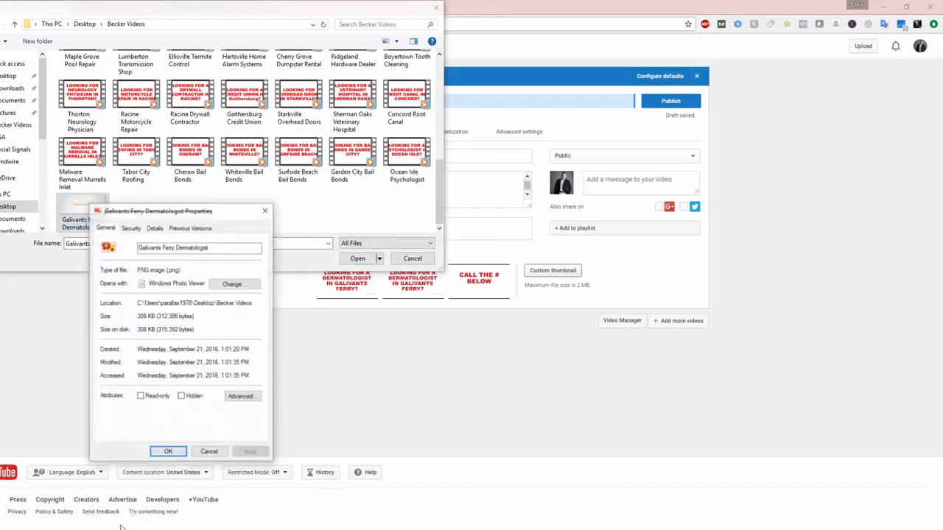
{"action": "left_click", "coordinate": [155, 228]}
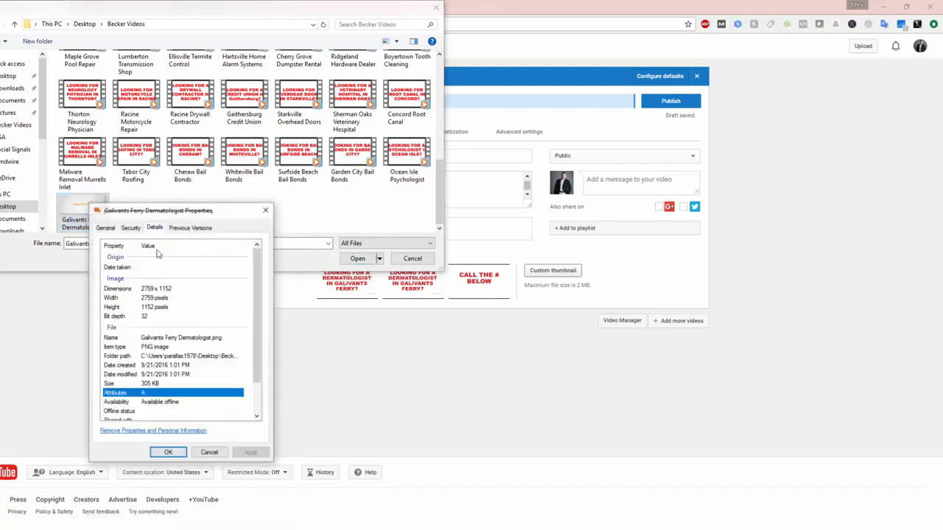
{"action": "left_click", "coordinate": [159, 268]}
{"action": "left_click", "coordinate": [177, 307]}
{"action": "scroll", "coordinate": [188, 313], "scroll_direction": "down", "scroll_amount": 1}
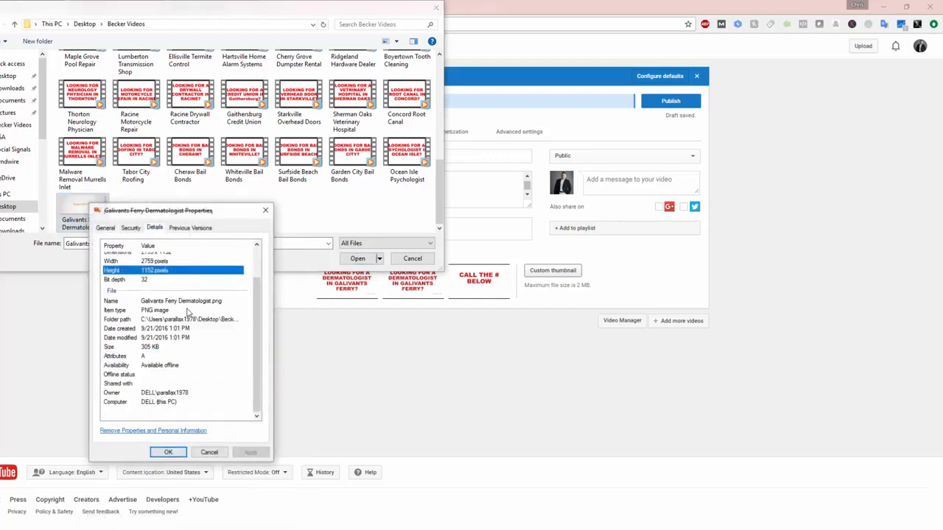
{"action": "left_click", "coordinate": [168, 452]}
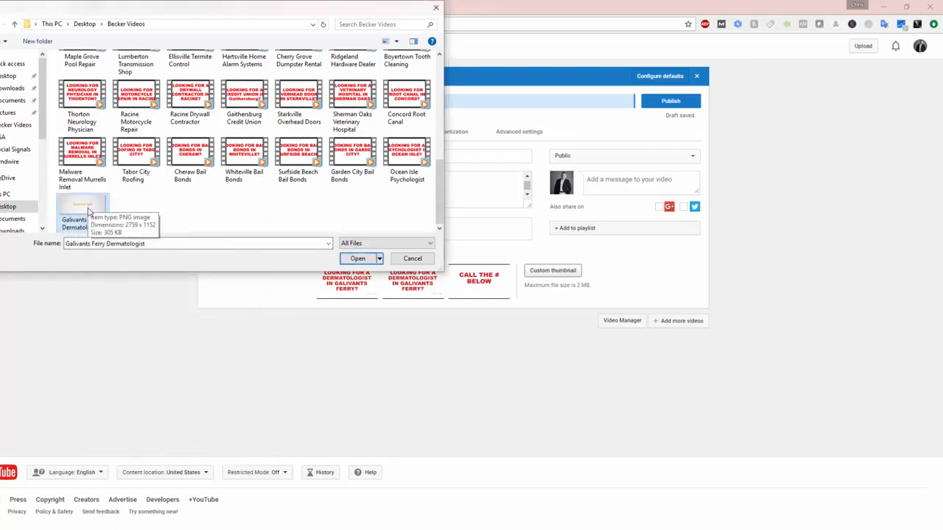
Step: Upload the Galivants Ferry Dermatologist image as the custom thumbnail and publish the video
{"action": "double_click", "coordinate": [88, 209]}
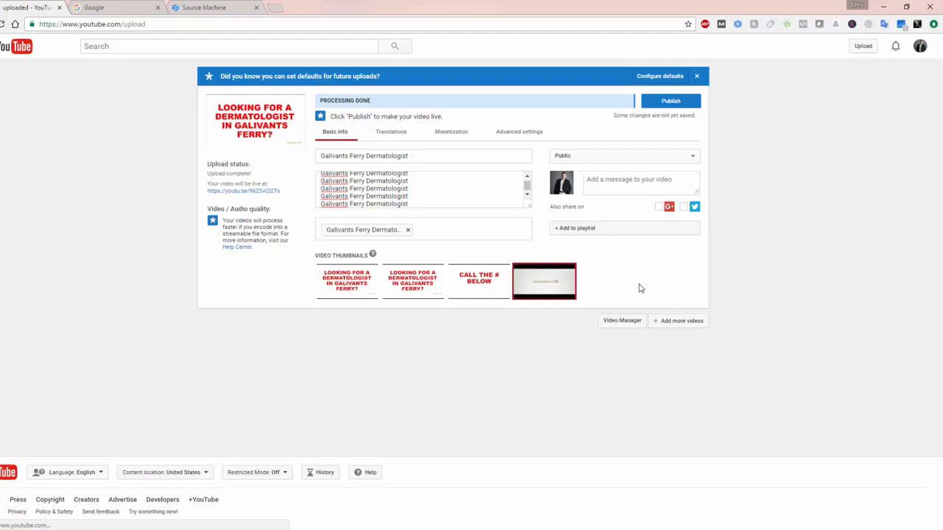
{"action": "left_click", "coordinate": [657, 102]}
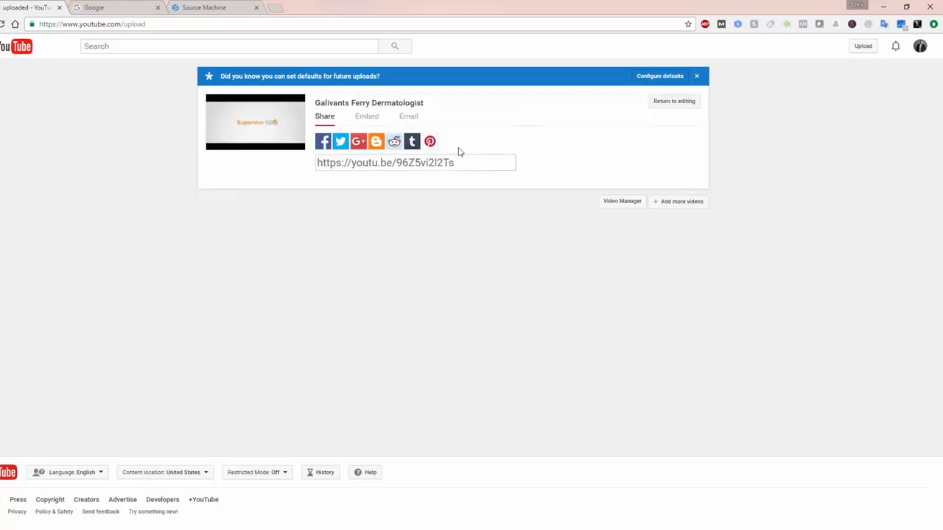
Step: Switch to Source Machine and start a blog post with "Galivants Ferry Dermatologist" as its campaign name, blog title and body
{"action": "left_click", "coordinate": [205, 8]}
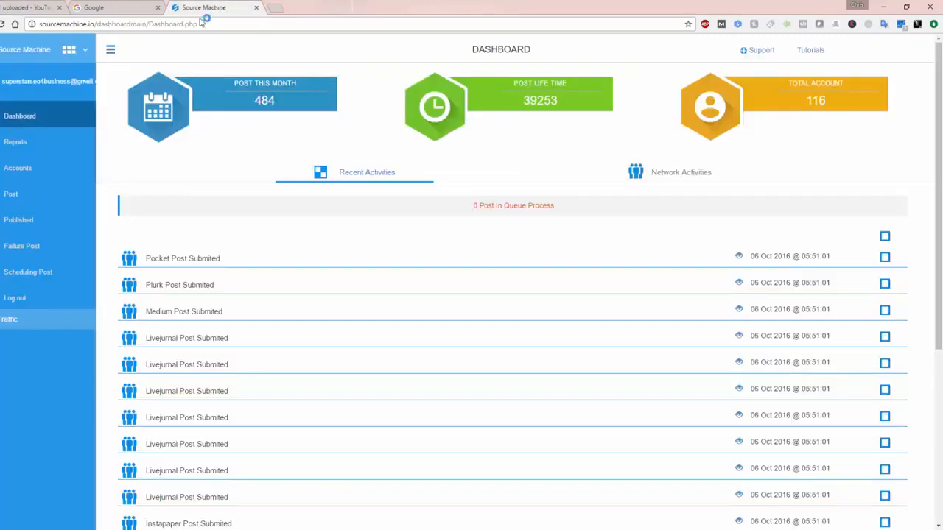
{"action": "left_click", "coordinate": [29, 189]}
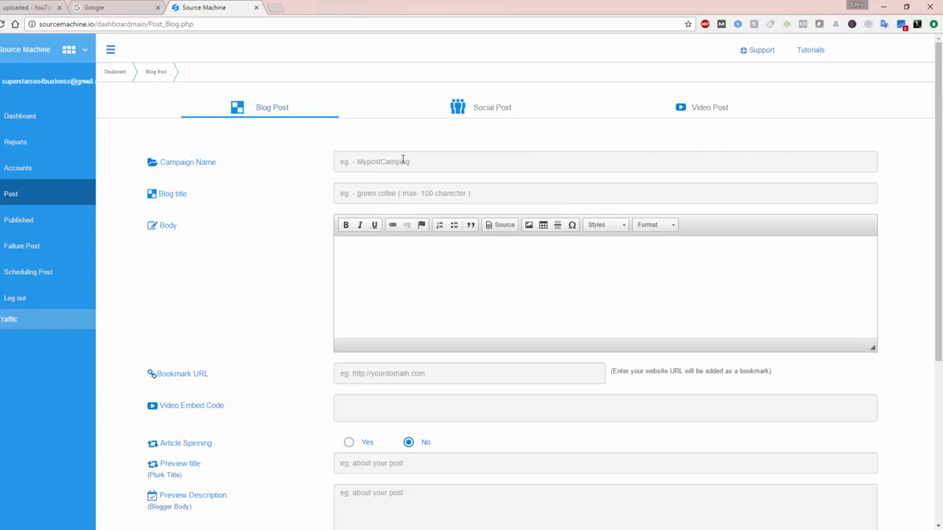
{"action": "left_click", "coordinate": [366, 161]}
{"action": "type", "text": "Galivants Ferry Dermatologist"}
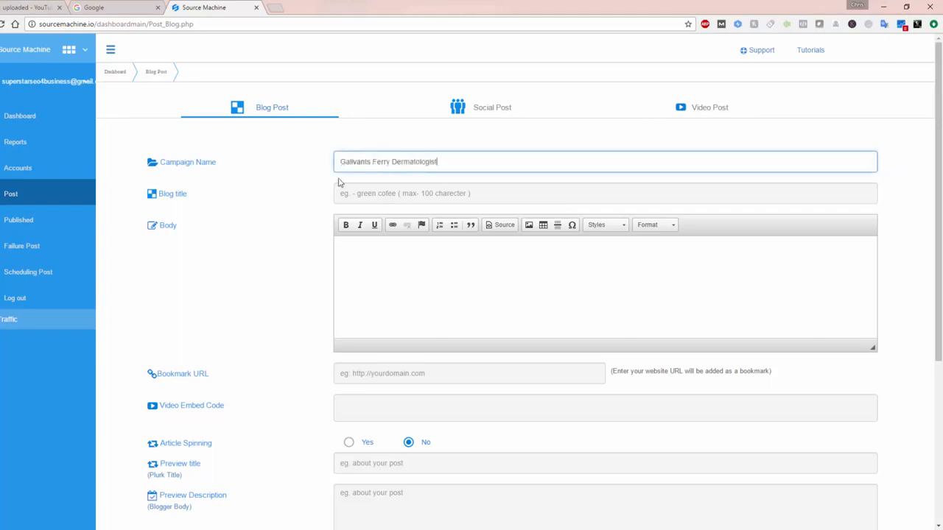
{"action": "left_click", "coordinate": [380, 194]}
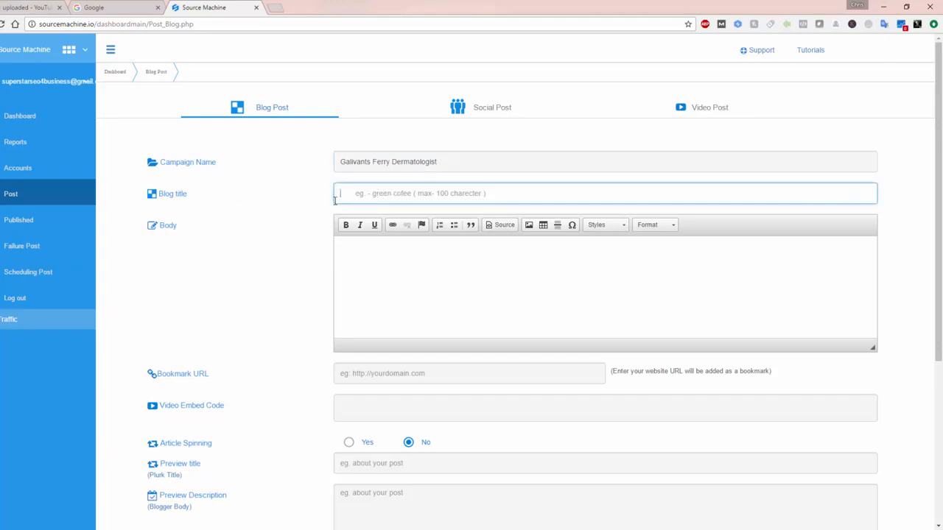
{"action": "type", "text": "Galivants Ferry Dermatologist"}
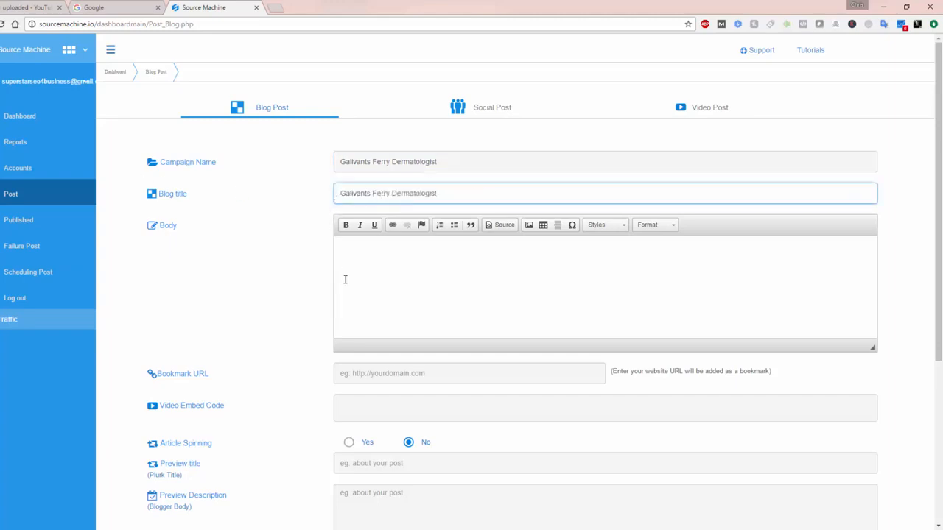
{"action": "left_click", "coordinate": [364, 246]}
{"action": "type", "text": "Galivants Ferry Dermatologist"}
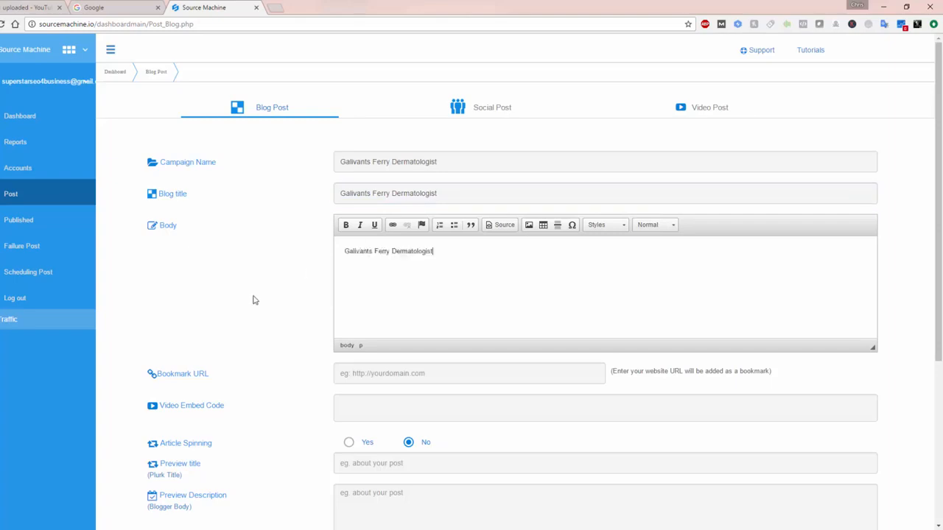
Step: Set the blog post's preview title and keywords to "Galivants Ferry Dermatologist"
{"action": "scroll", "coordinate": [232, 321], "scroll_direction": "down", "scroll_amount": 2}
{"action": "left_click", "coordinate": [380, 361]}
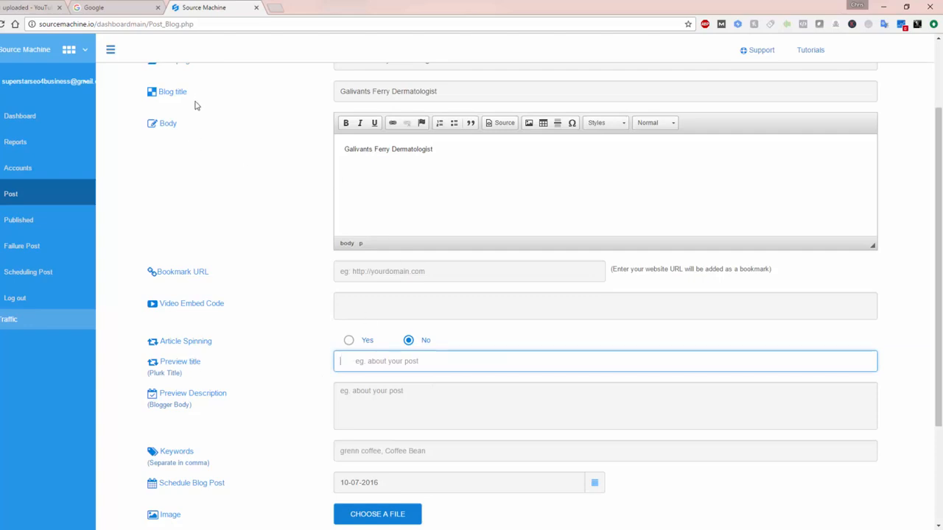
{"action": "left_click", "coordinate": [350, 361]}
{"action": "type", "text": "Galivants Ferry Dermatologist"}
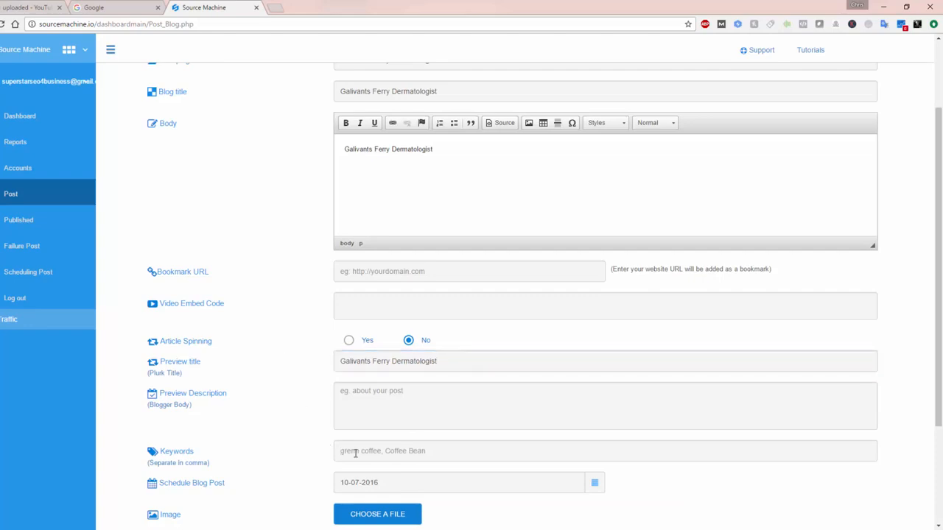
{"action": "left_click", "coordinate": [364, 453]}
{"action": "type", "text": "Galivants Ferry Dermatologist"}
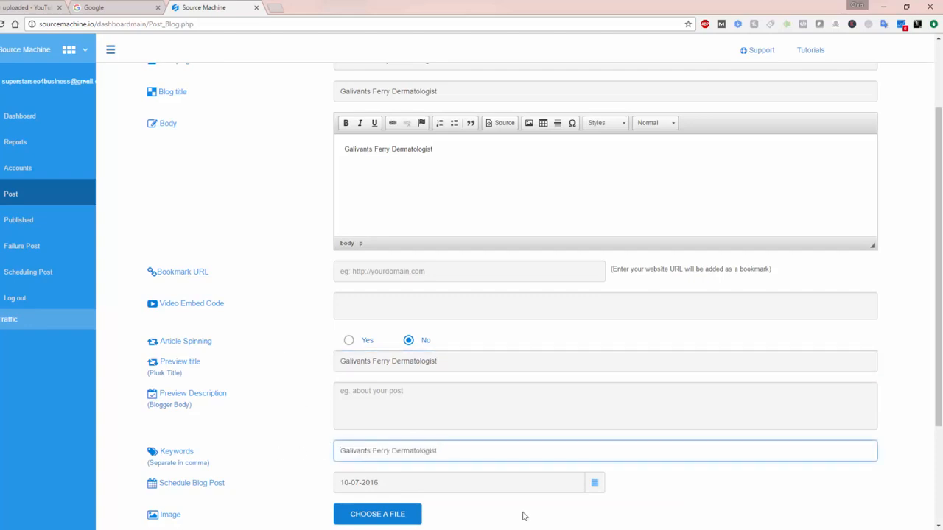
Step: Schedule the blog post for 10/06/2016
{"action": "left_click", "coordinate": [595, 484]}
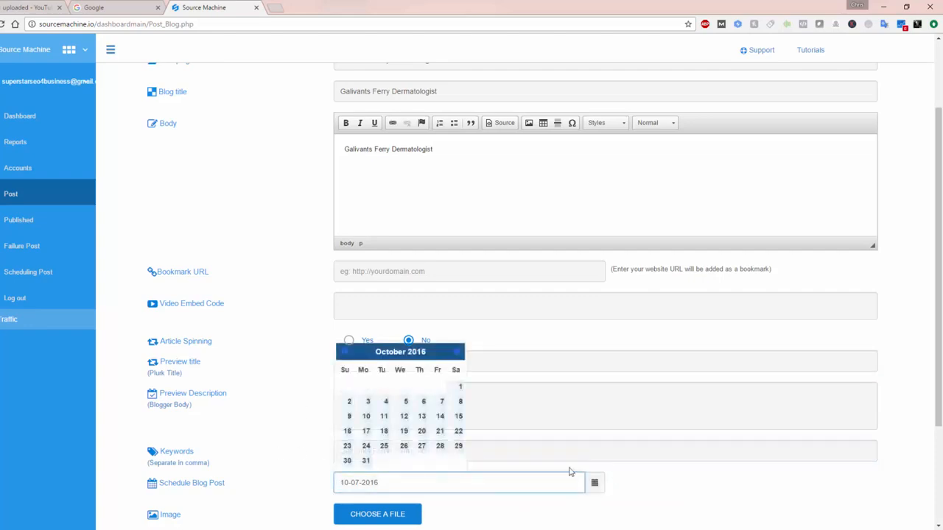
{"action": "left_click", "coordinate": [424, 402]}
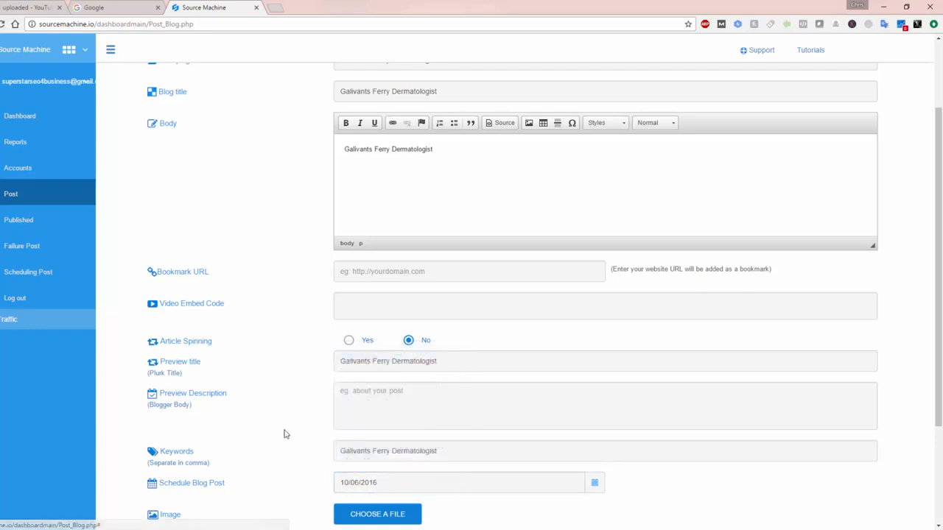
{"action": "scroll", "coordinate": [284, 428], "scroll_direction": "up", "scroll_amount": 1}
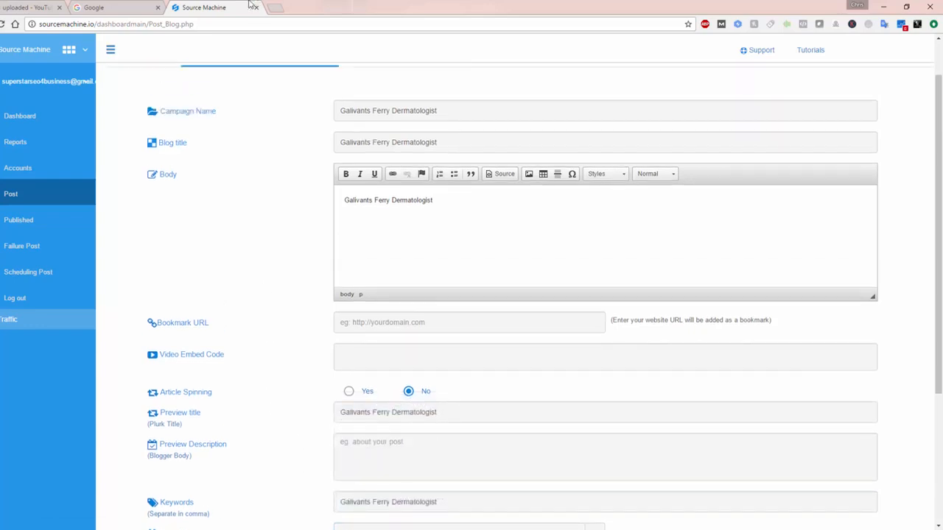
Step: Switch to YouTube, open the published Galivants Ferry Dermatologist video, copy its watch-page URL and pause playback
{"action": "left_click", "coordinate": [38, 8]}
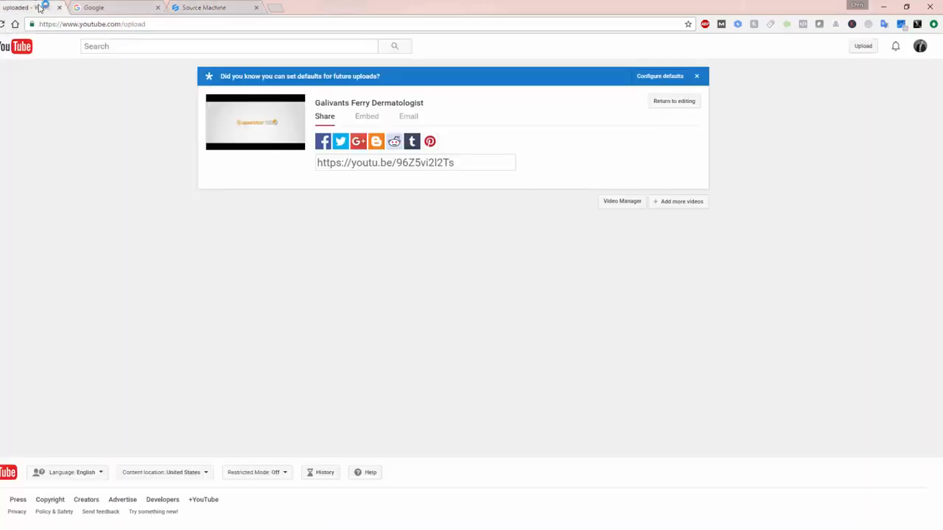
{"action": "left_click", "coordinate": [347, 106]}
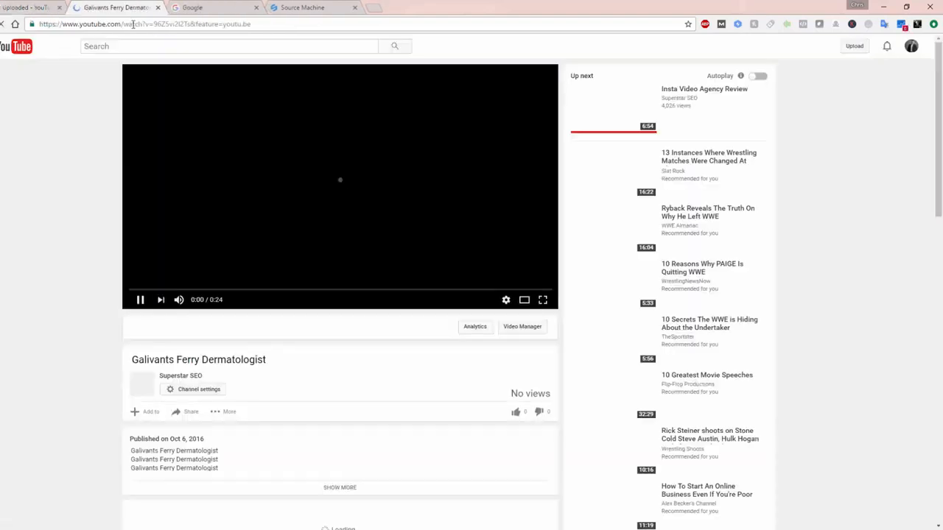
{"action": "right_click", "coordinate": [135, 27]}
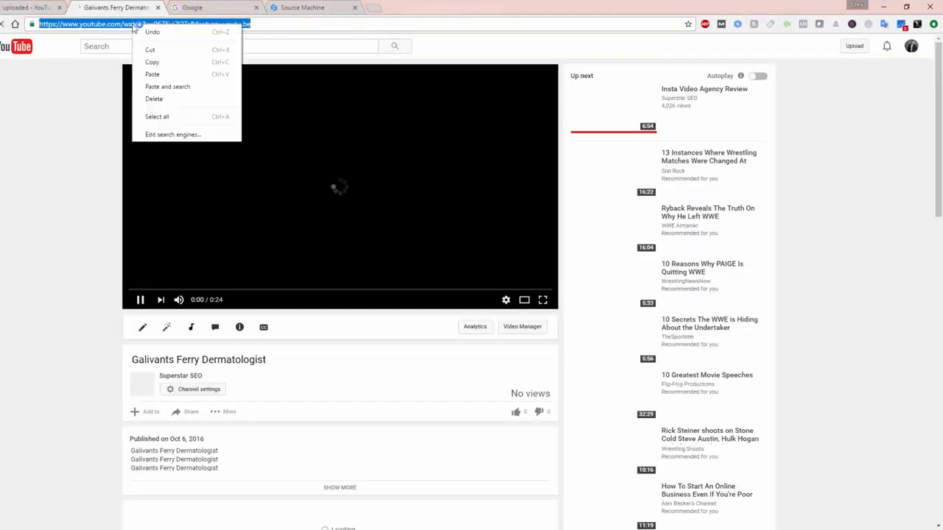
{"action": "left_click", "coordinate": [152, 61]}
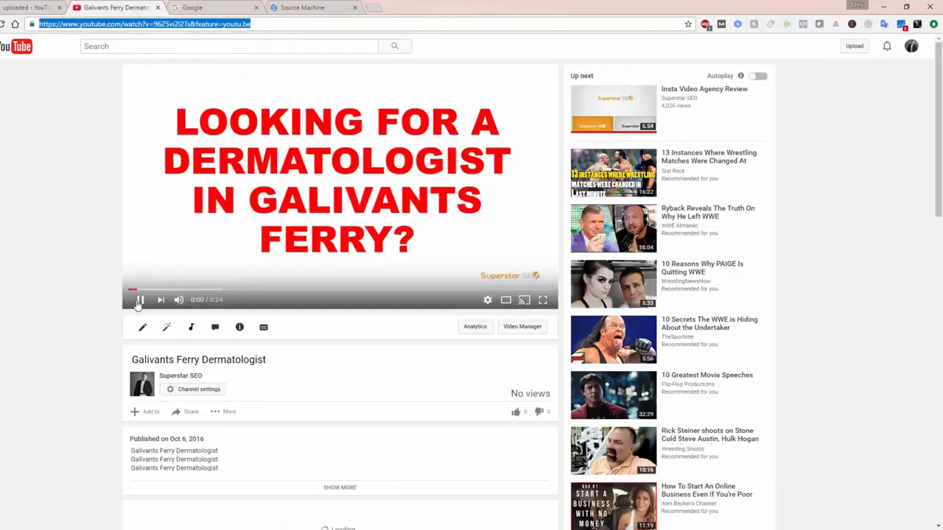
{"action": "left_click", "coordinate": [139, 300]}
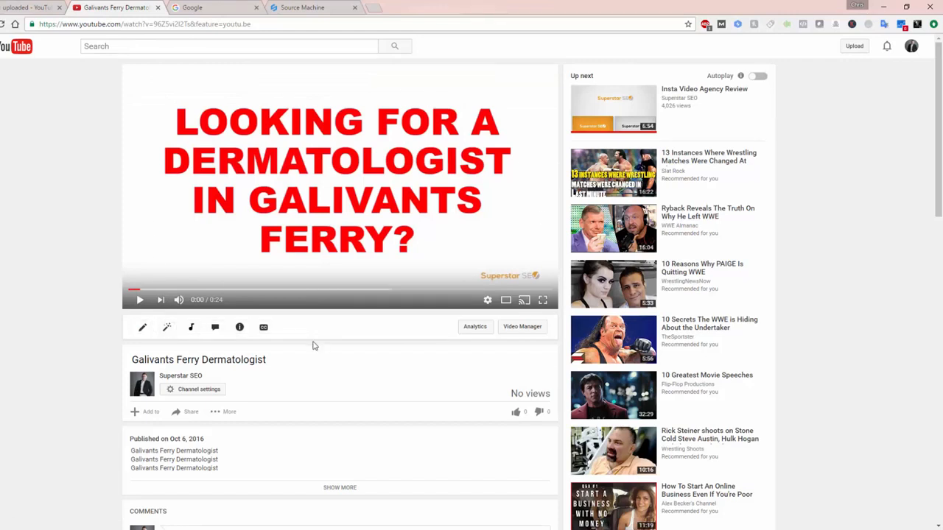
Step: Back in Source Machine, link the body text "Galivants Ferry Dermatologist" to the copied video URL and enter the same URL as the bookmark URL
{"action": "left_click", "coordinate": [301, 7]}
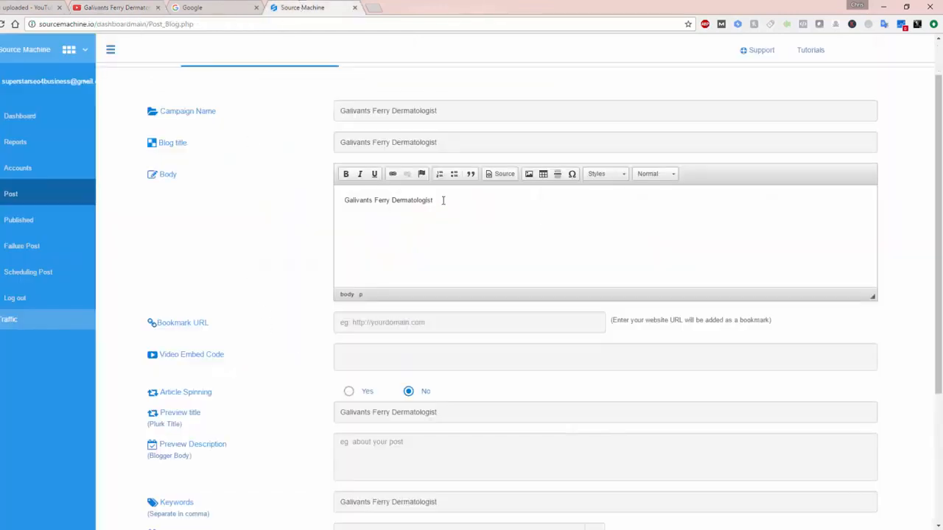
{"action": "left_click_drag", "start_coordinate": [443, 201], "coordinate": [275, 198]}
{"action": "left_click", "coordinate": [392, 174]}
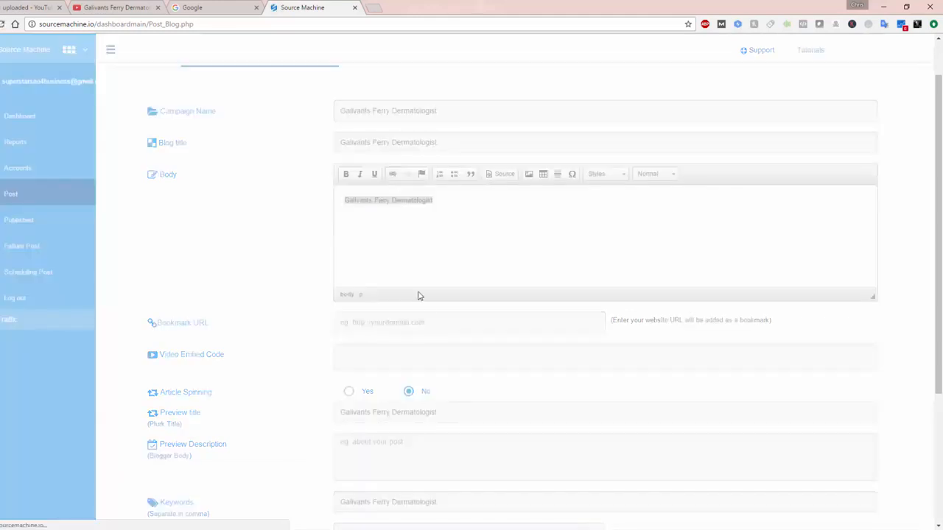
{"action": "key", "text": "ctrl+v"}
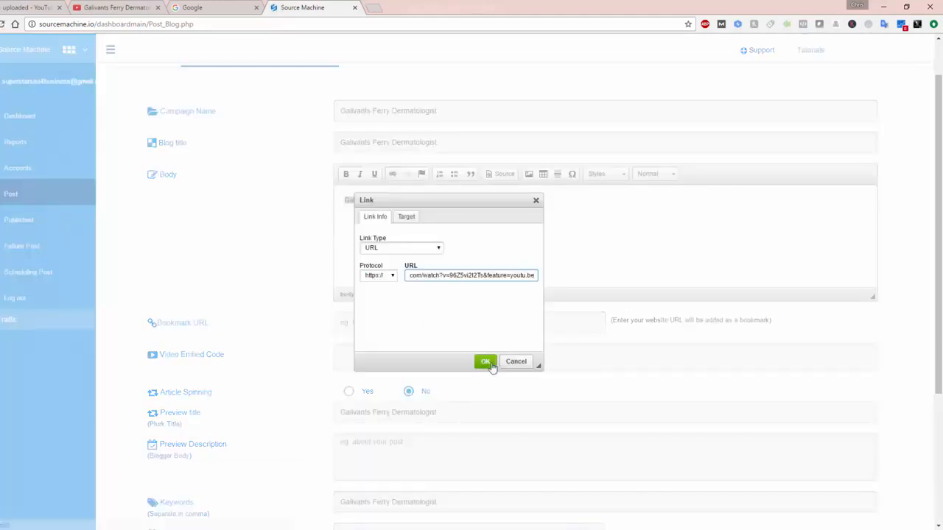
{"action": "left_click", "coordinate": [487, 361]}
{"action": "left_click", "coordinate": [423, 322]}
{"action": "key", "text": "ctrl+v"}
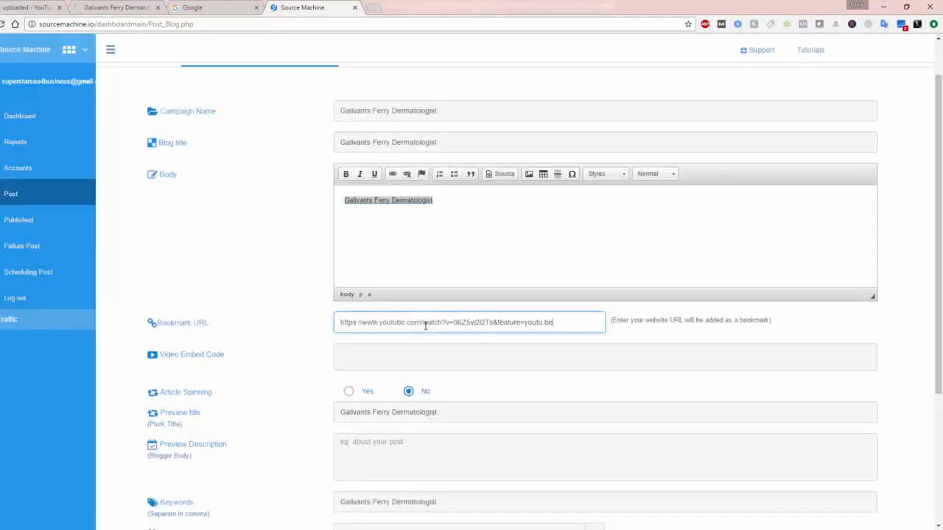
Step: Copy the video's iframe embed code from YouTube and enter it as the blog post's video embed code in Source Machine
{"action": "left_click", "coordinate": [111, 7]}
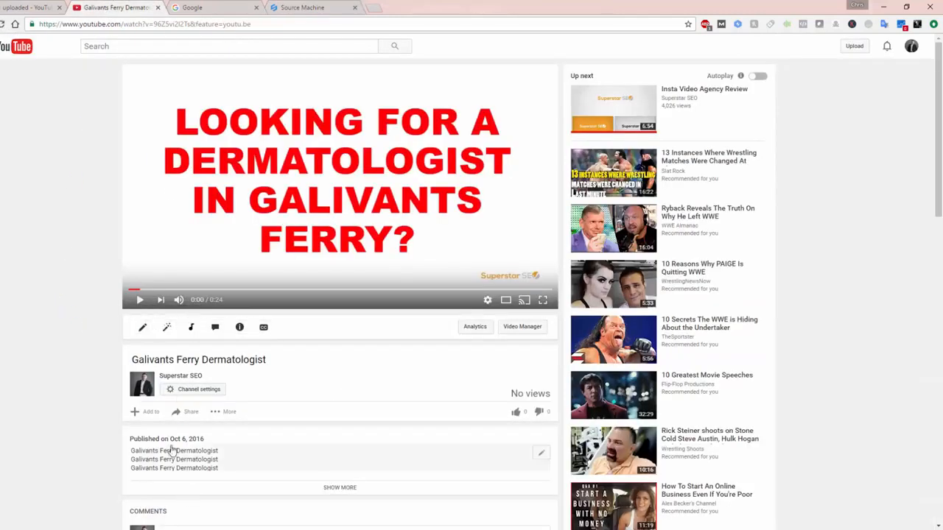
{"action": "left_click", "coordinate": [186, 411]}
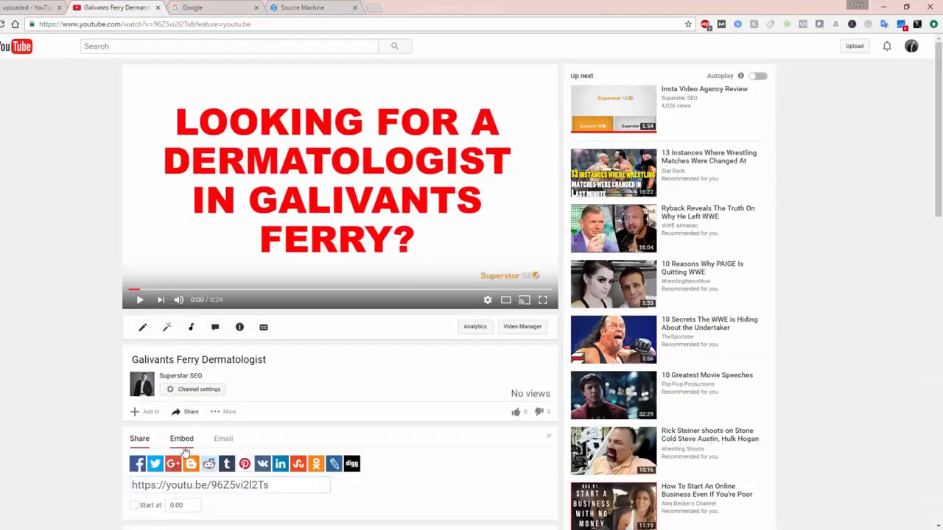
{"action": "left_click", "coordinate": [181, 438]}
{"action": "right_click", "coordinate": [183, 458]}
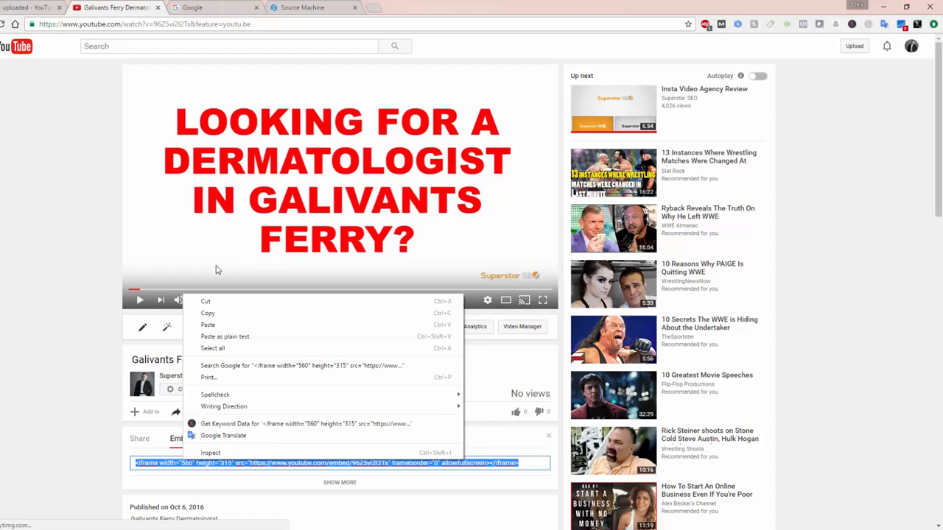
{"action": "left_click", "coordinate": [212, 313]}
{"action": "left_click", "coordinate": [327, 7]}
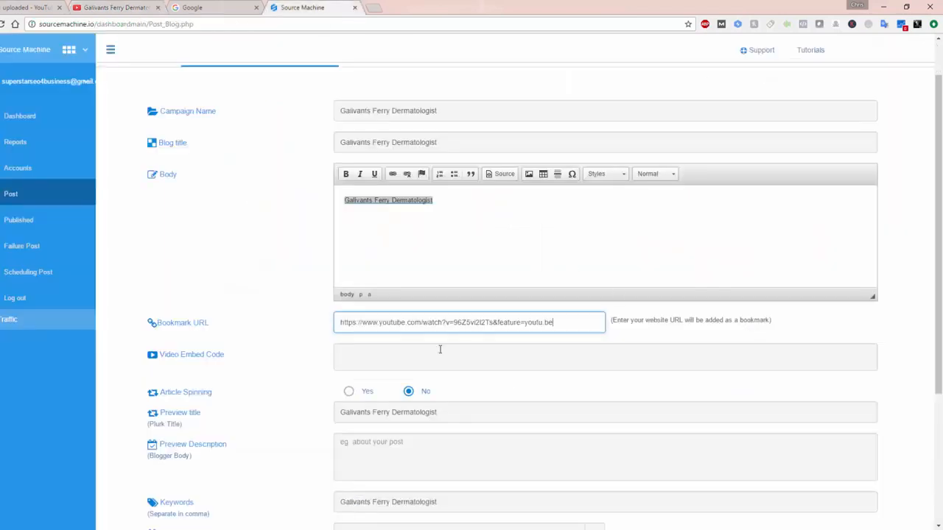
{"action": "left_click", "coordinate": [371, 359]}
{"action": "key", "text": "ctrl+v"}
Step: Add the video's iframe embed code below the linked paragraph in the HTML source of the blog post body
{"action": "left_click", "coordinate": [346, 457]}
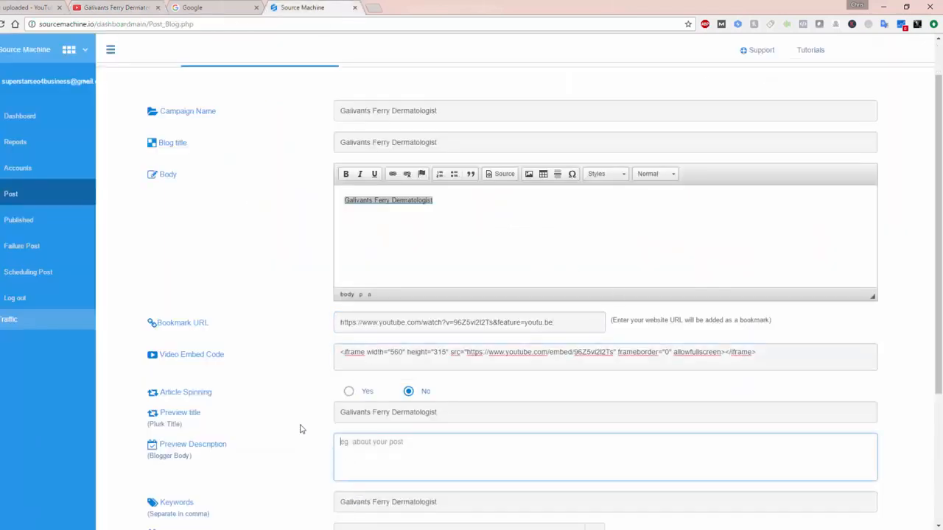
{"action": "scroll", "coordinate": [299, 424], "scroll_direction": "down", "scroll_amount": 2}
{"action": "scroll", "coordinate": [359, 324], "scroll_direction": "up", "scroll_amount": 2}
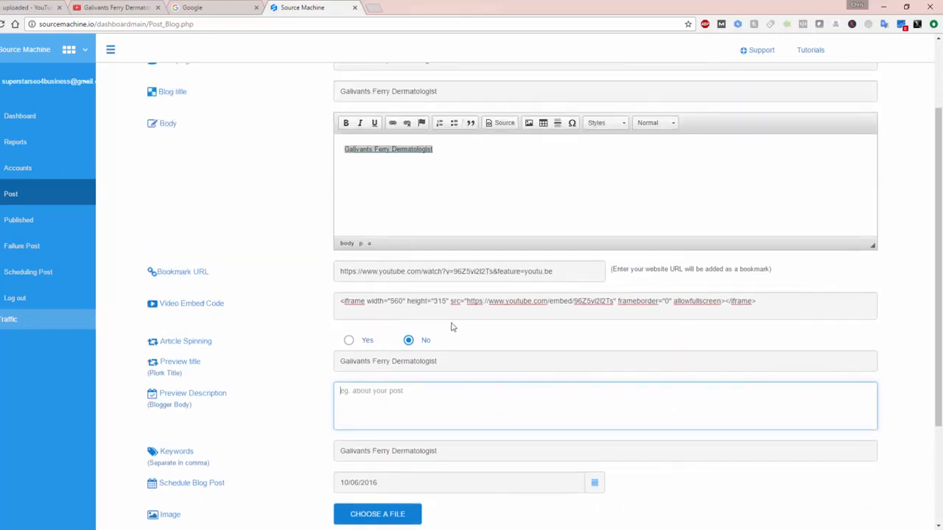
{"action": "left_click", "coordinate": [484, 152]}
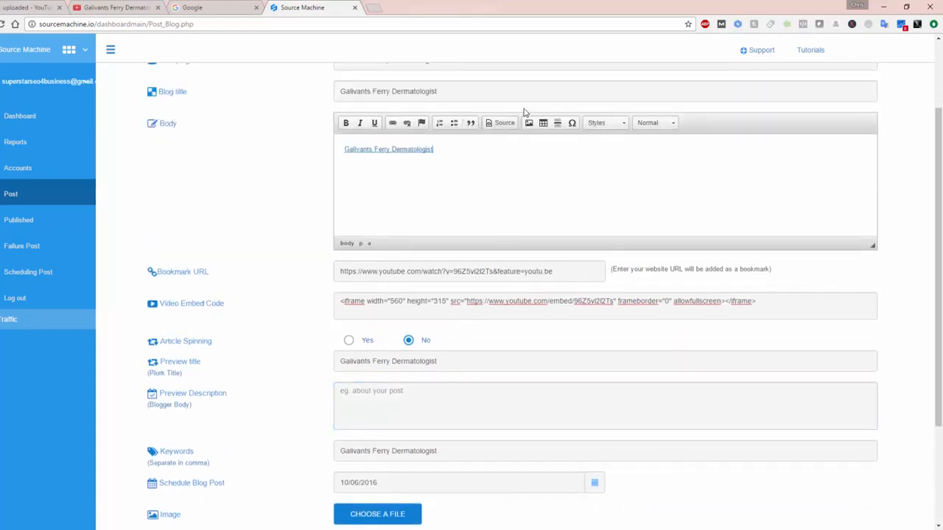
{"action": "left_click", "coordinate": [501, 123]}
{"action": "left_click", "coordinate": [456, 145]}
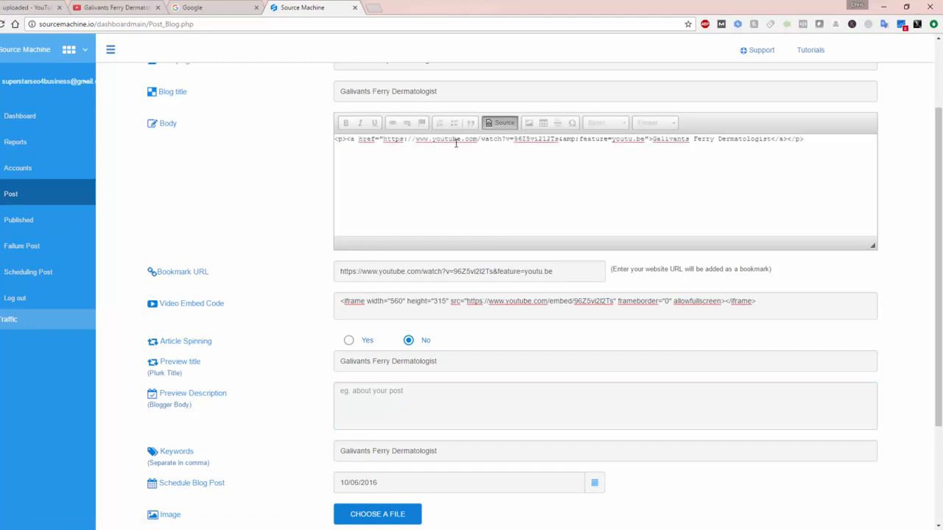
{"action": "key", "text": "ctrl+v"}
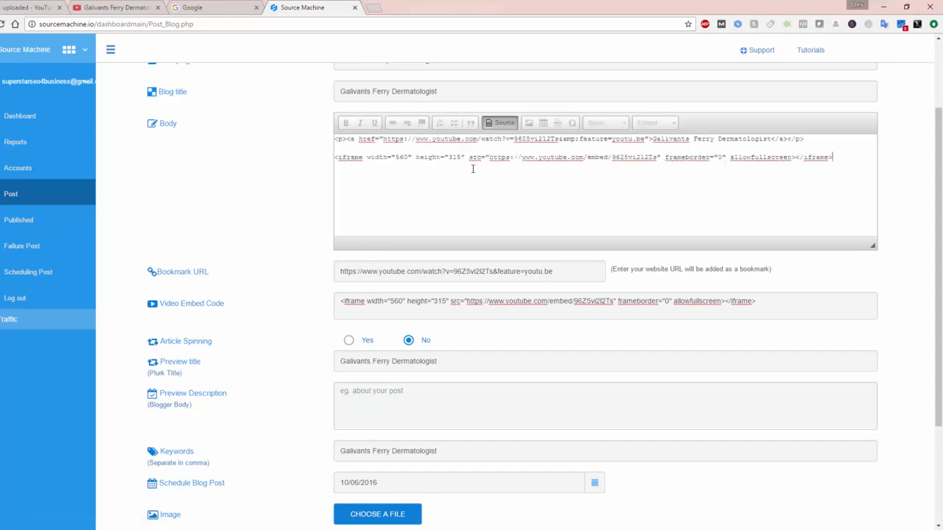
Step: Copy the preview title into the preview description, making it "Galivants Ferry Dermatologist"
{"action": "left_click", "coordinate": [421, 361]}
{"action": "key", "text": "ctrl+a"}
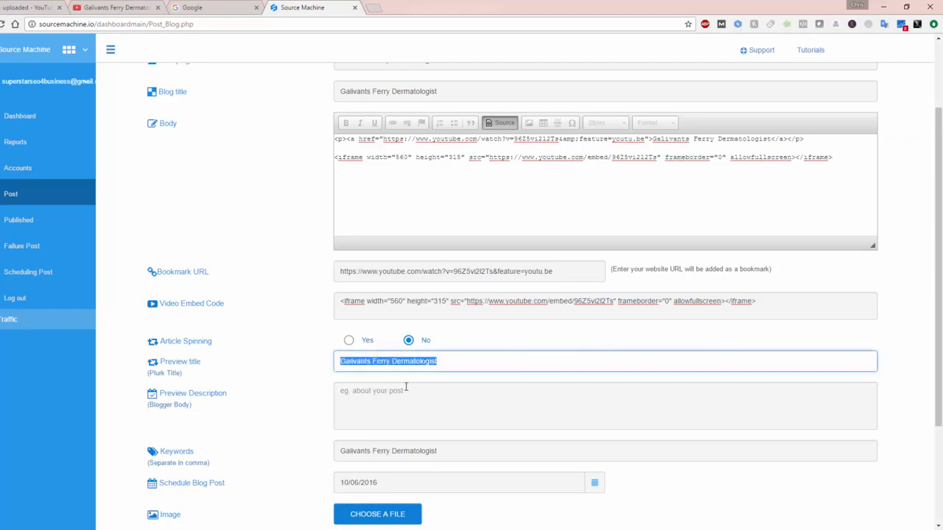
{"action": "left_click", "coordinate": [397, 407]}
{"action": "key", "text": "ctrl+v"}
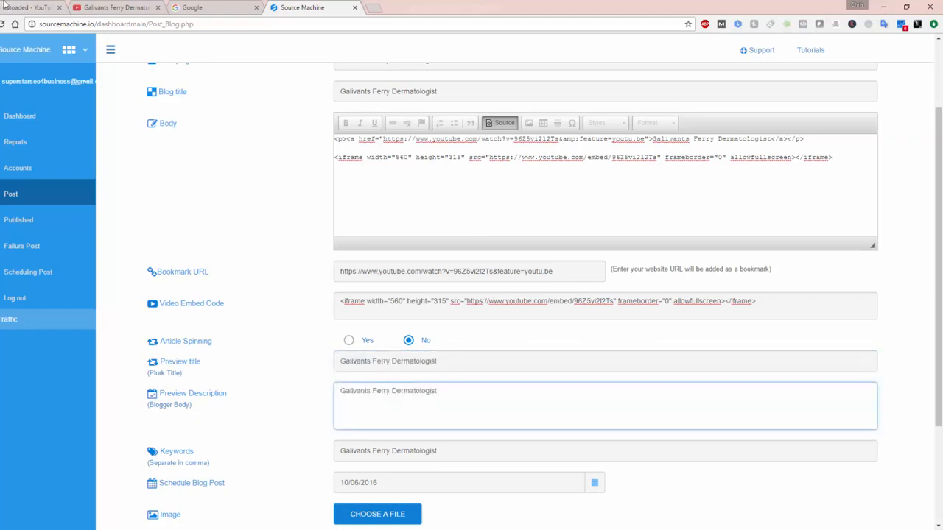
Step: Copy the video's watch-page URL from YouTube and append it to the preview description in Source Machine
{"action": "left_click", "coordinate": [118, 7]}
{"action": "left_click", "coordinate": [110, 23]}
{"action": "right_click", "coordinate": [111, 24]}
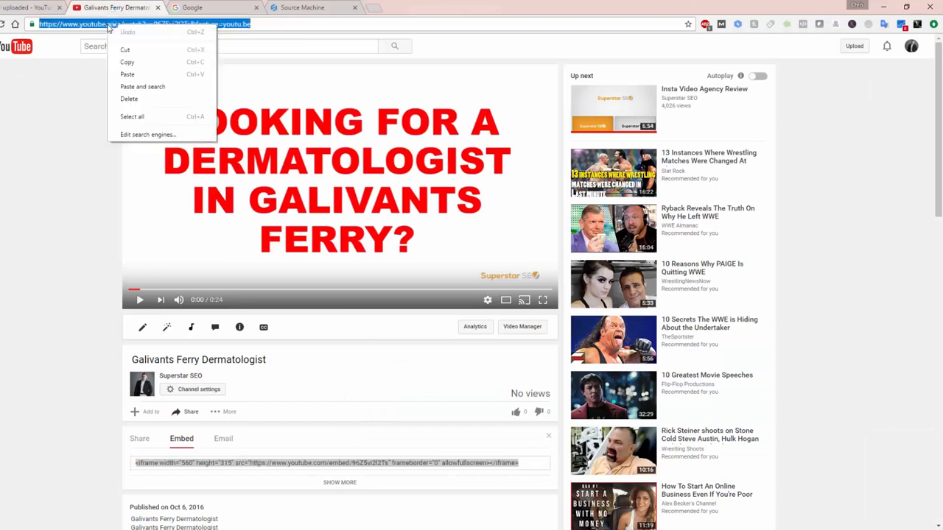
{"action": "left_click", "coordinate": [133, 62]}
{"action": "left_click", "coordinate": [302, 8]}
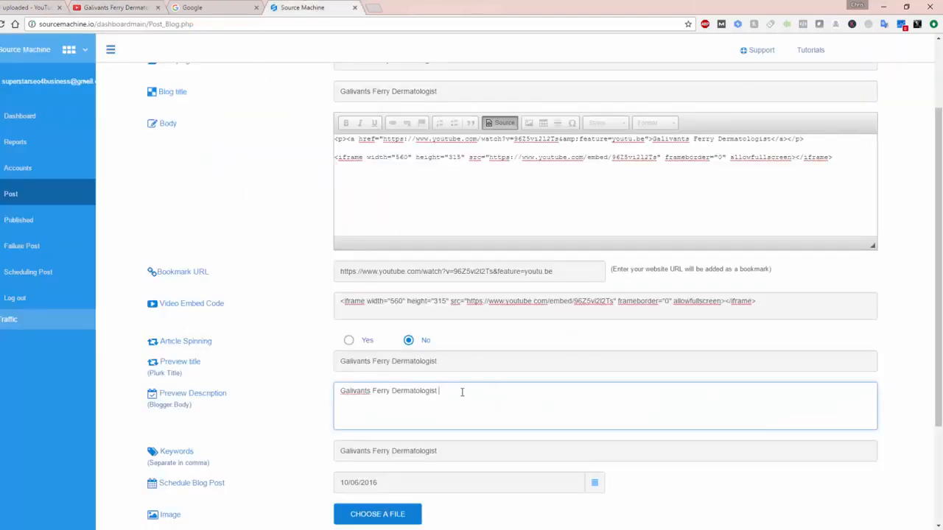
{"action": "key", "text": "ctrl+v"}
Step: Attach Galivants Ferry Dermatologist.png from the Becker Videos folder as the blog post's image
{"action": "scroll", "coordinate": [288, 372], "scroll_direction": "up", "scroll_amount": 2}
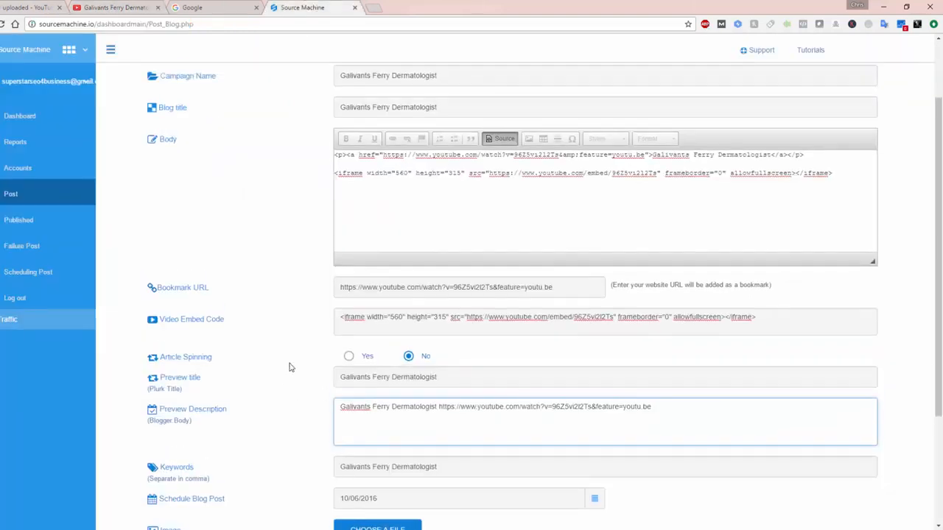
{"action": "scroll", "coordinate": [290, 366], "scroll_direction": "down", "scroll_amount": 4}
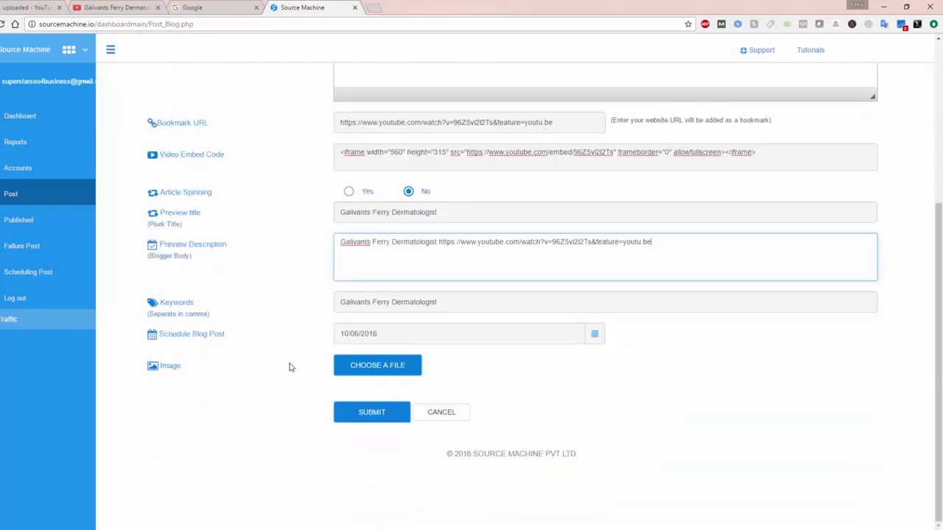
{"action": "left_click", "coordinate": [416, 366]}
{"action": "scroll", "coordinate": [387, 171], "scroll_direction": "down", "scroll_amount": 5}
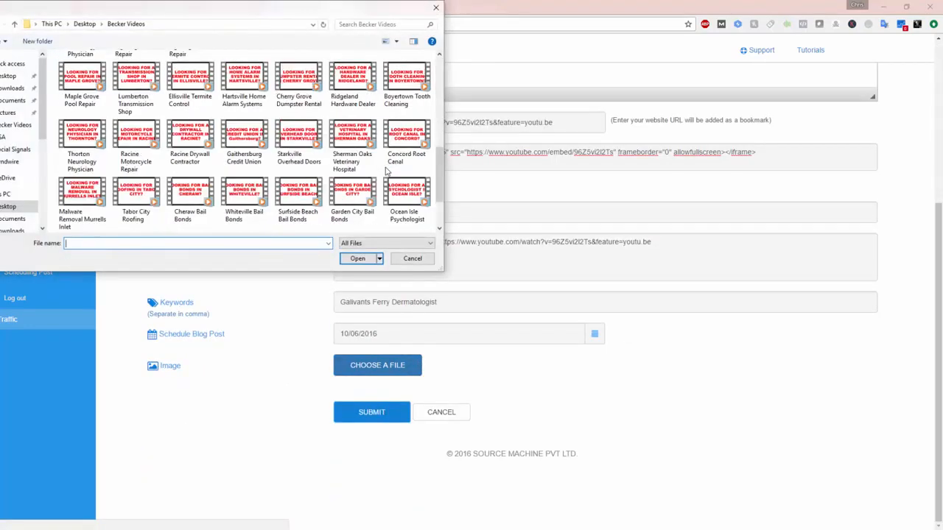
{"action": "left_click", "coordinate": [94, 214]}
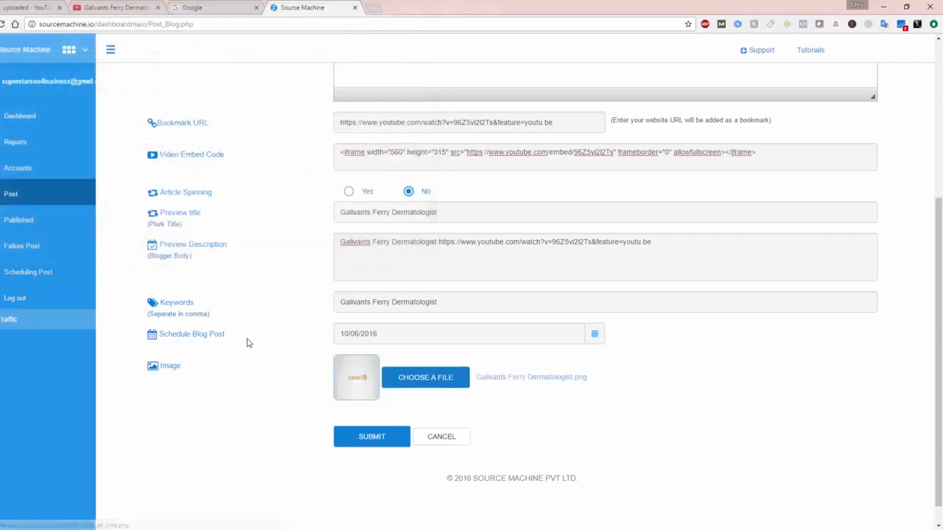
Step: Submit the blog post and confirm publishing it to all listed platforms
{"action": "scroll", "coordinate": [264, 341], "scroll_direction": "up", "scroll_amount": 3}
{"action": "scroll", "coordinate": [263, 343], "scroll_direction": "down", "scroll_amount": 4}
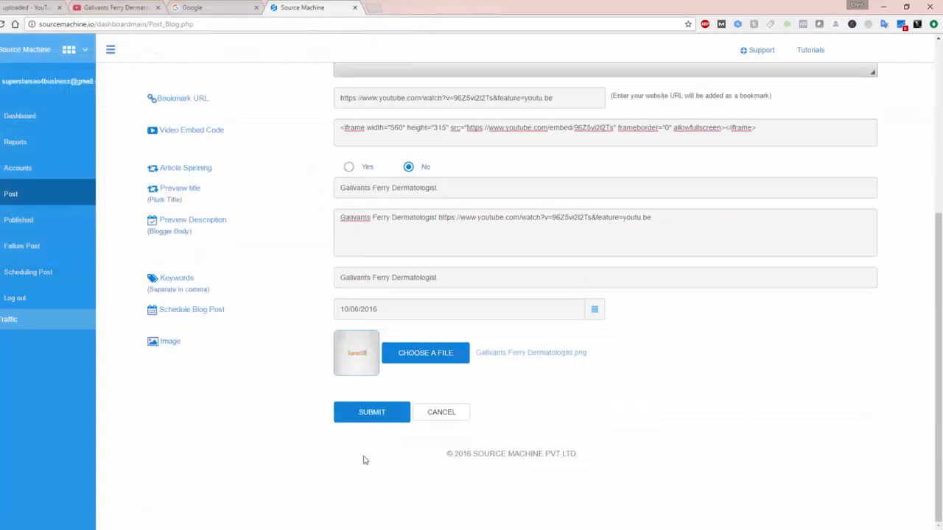
{"action": "left_click", "coordinate": [396, 414]}
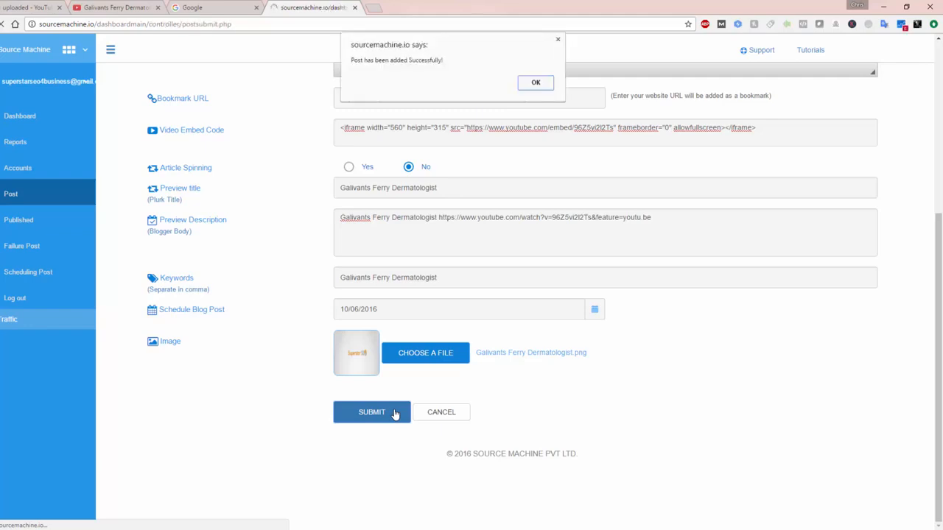
{"action": "left_click", "coordinate": [534, 82]}
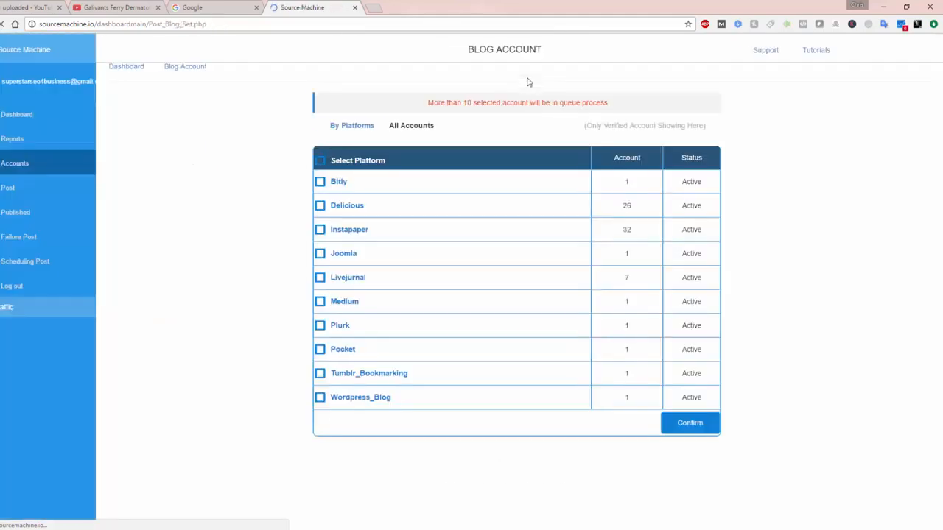
{"action": "left_click", "coordinate": [316, 162]}
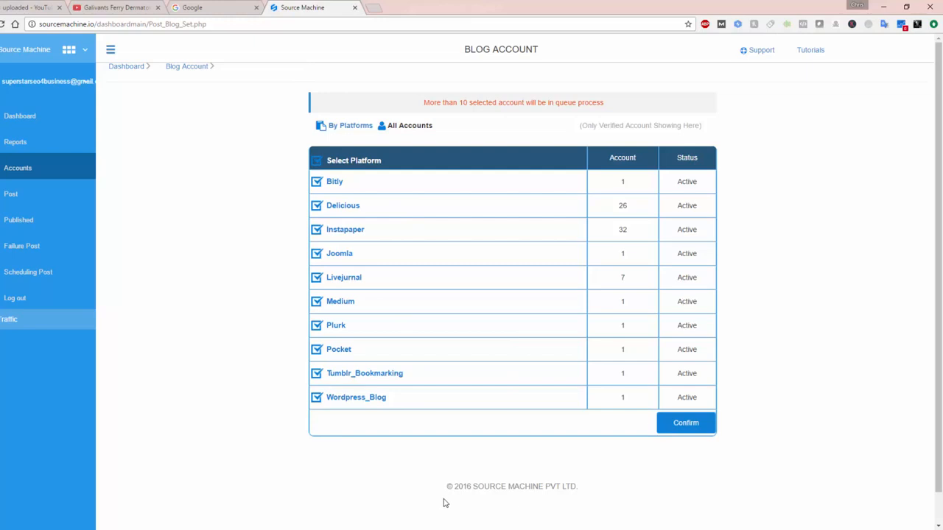
{"action": "left_click", "coordinate": [692, 422]}
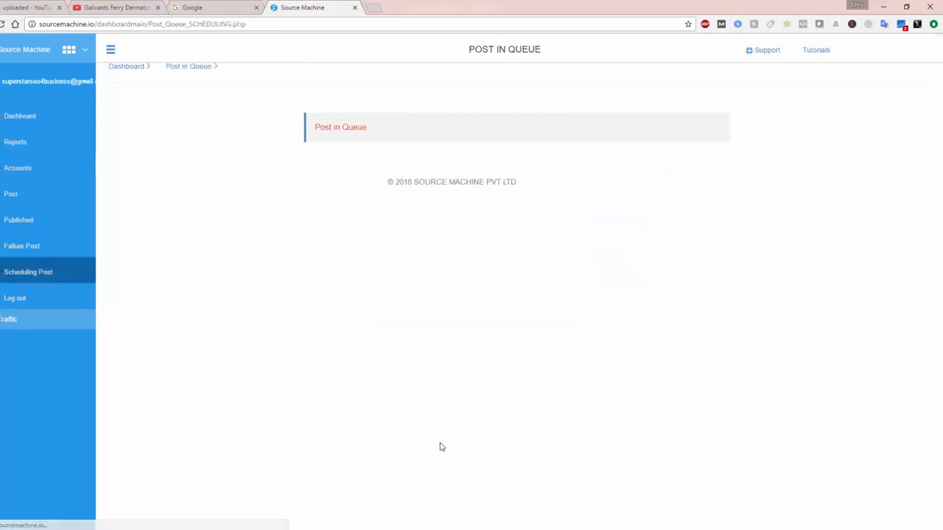
Step: Start a new social post in Source Machine and copy the YouTube video's title, Galivants Ferry Dermatologist, into its campaign name and social title
{"action": "left_click", "coordinate": [48, 193]}
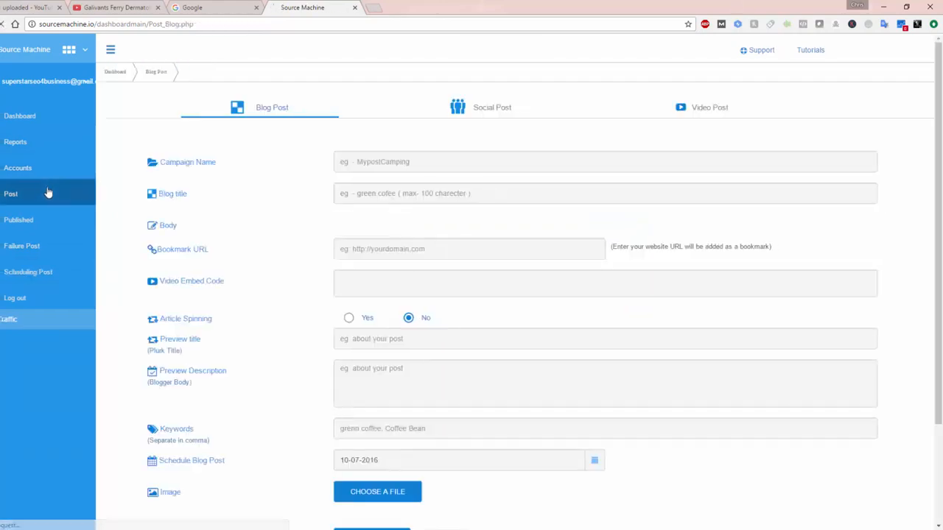
{"action": "left_click", "coordinate": [493, 112]}
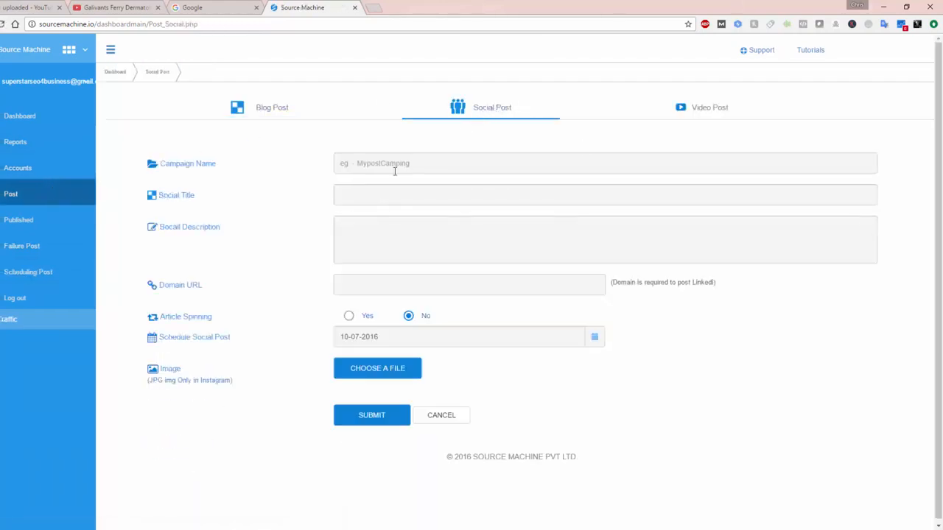
{"action": "left_click", "coordinate": [388, 162]}
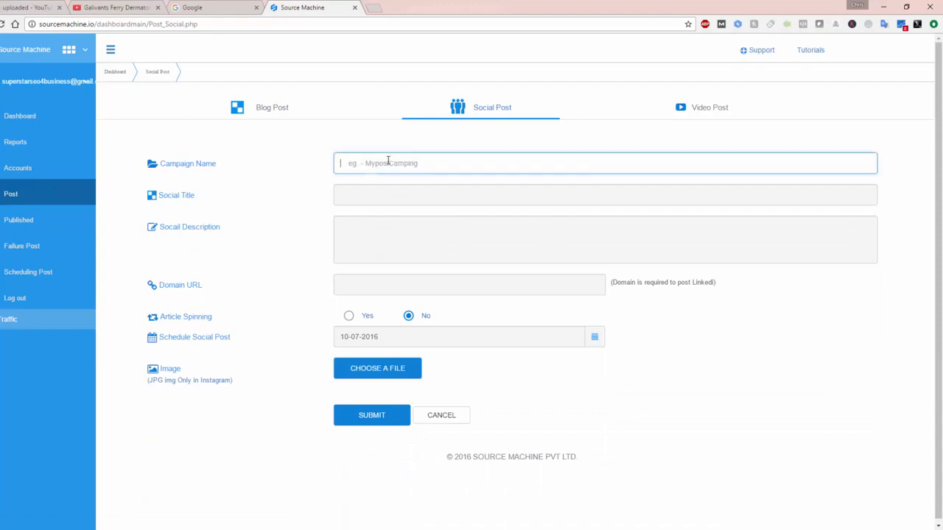
{"action": "left_click", "coordinate": [103, 7]}
{"action": "left_click", "coordinate": [221, 362]}
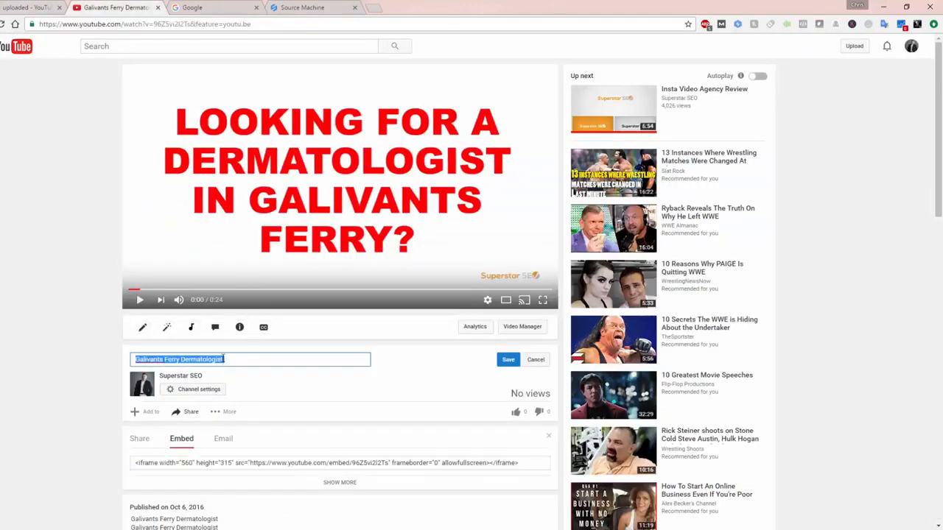
{"action": "left_click", "coordinate": [287, 6]}
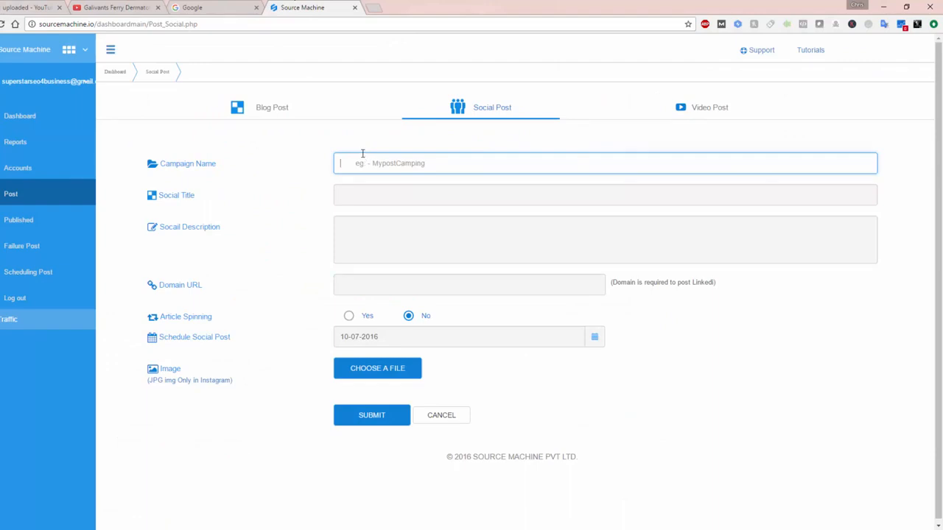
{"action": "key", "text": "ctrl+v"}
{"action": "left_click", "coordinate": [367, 197]}
{"action": "key", "text": "ctrl+v"}
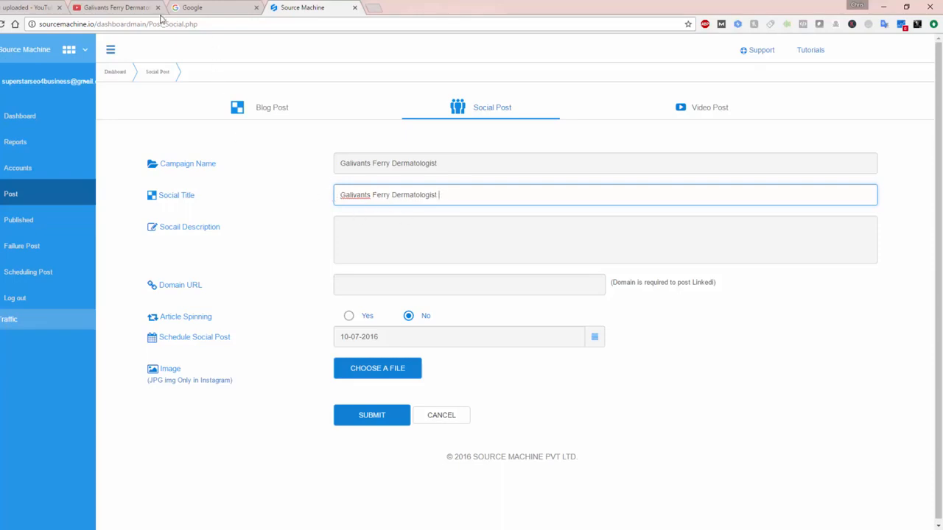
Step: Copy the video's watch-page URL from YouTube into the social post's description and domain URL in Source Machine
{"action": "left_click", "coordinate": [143, 9]}
{"action": "left_click", "coordinate": [109, 24]}
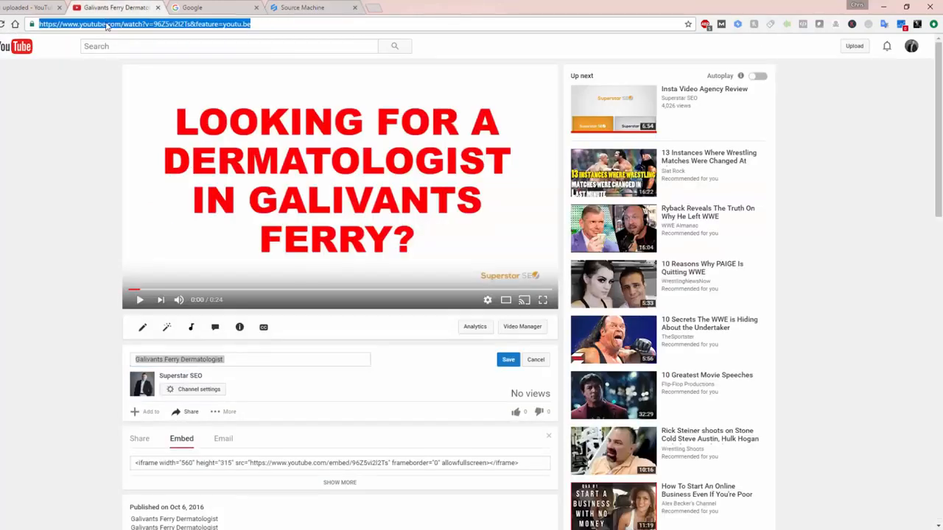
{"action": "right_click", "coordinate": [107, 26]}
{"action": "left_click", "coordinate": [124, 60]}
{"action": "left_click", "coordinate": [332, 7]}
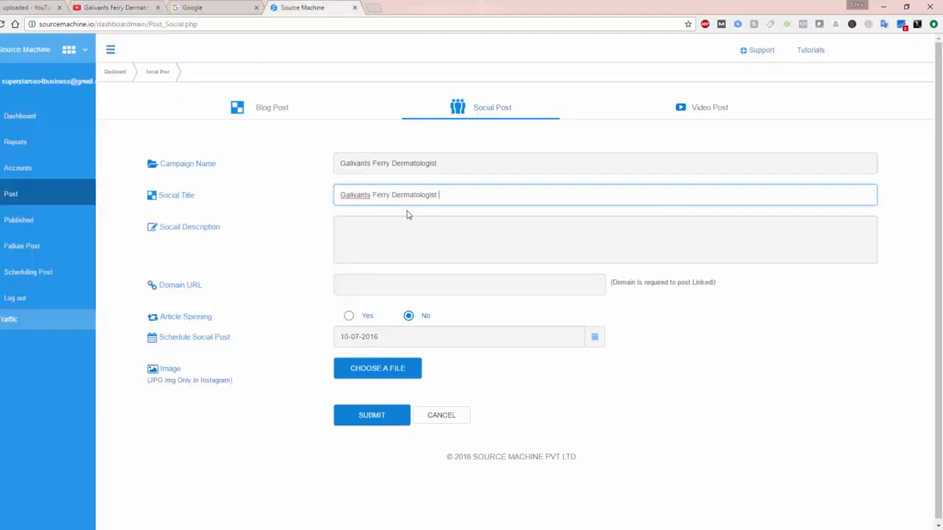
{"action": "left_click", "coordinate": [398, 223]}
{"action": "key", "text": "ctrl+v"}
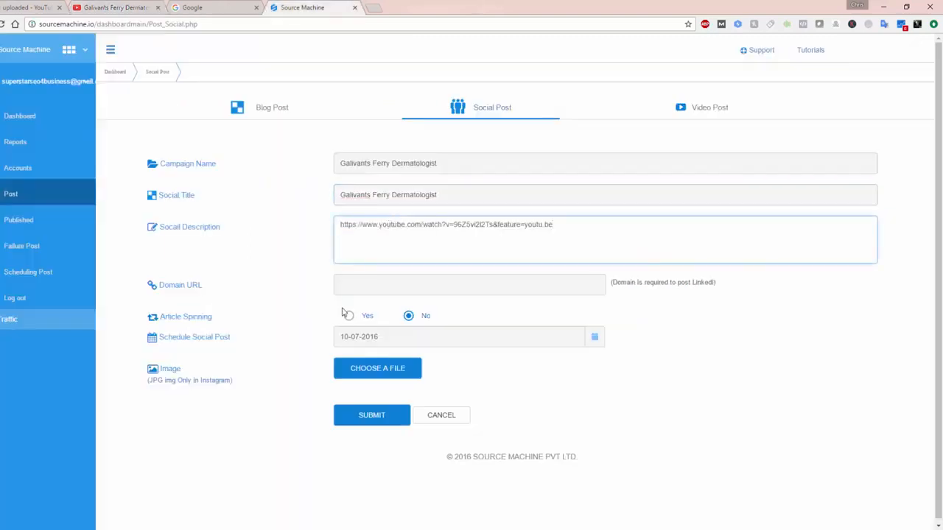
{"action": "left_click", "coordinate": [344, 284]}
{"action": "key", "text": "ctrl+v"}
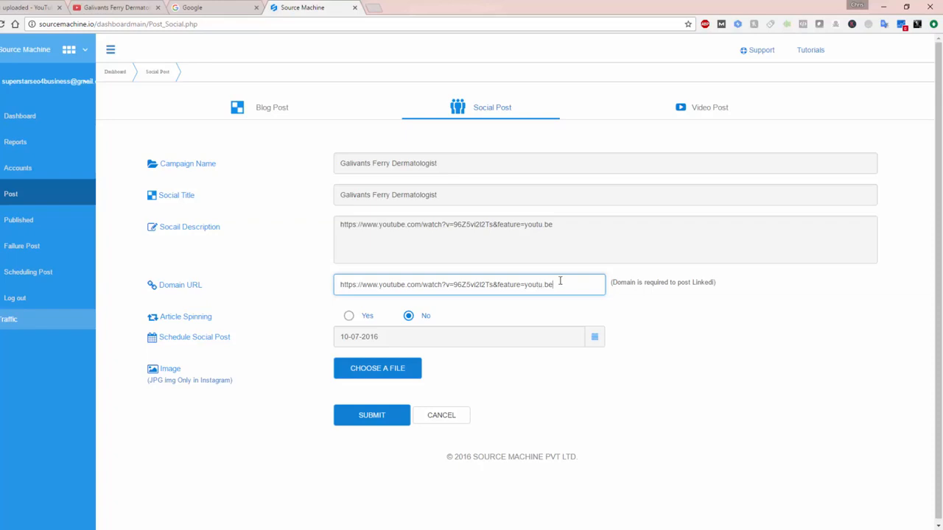
Step: Schedule the social post for 10/06/2016 and attach Galivants Ferry Dermatologist.png from the Becker Videos folder as its image
{"action": "left_click", "coordinate": [595, 337]}
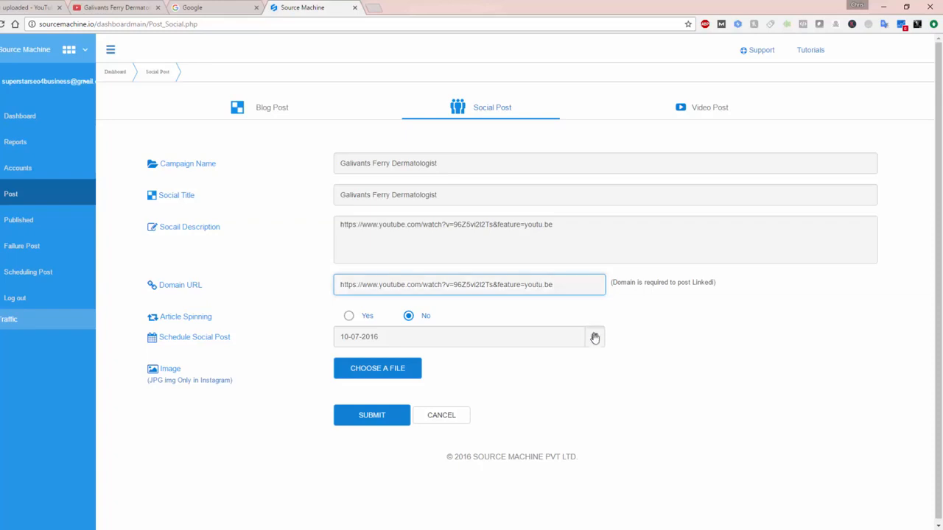
{"action": "left_click", "coordinate": [424, 408]}
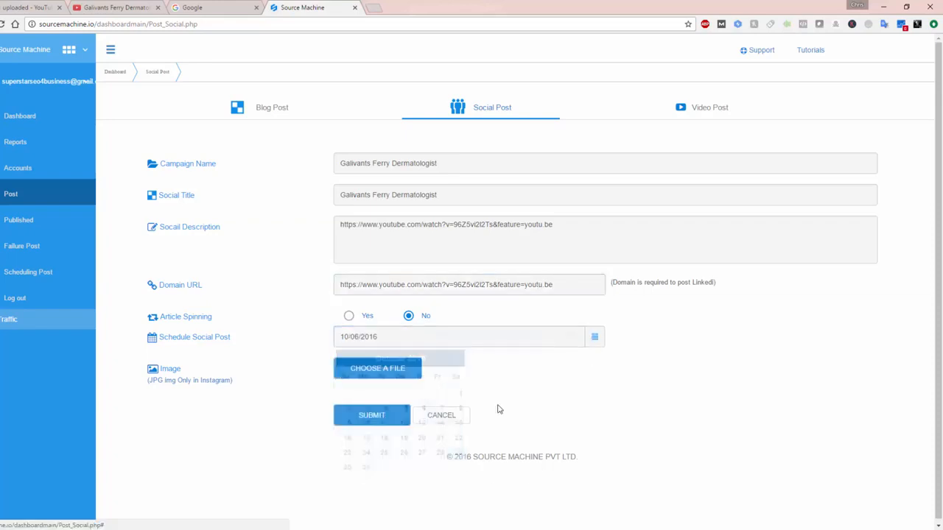
{"action": "left_click", "coordinate": [417, 368]}
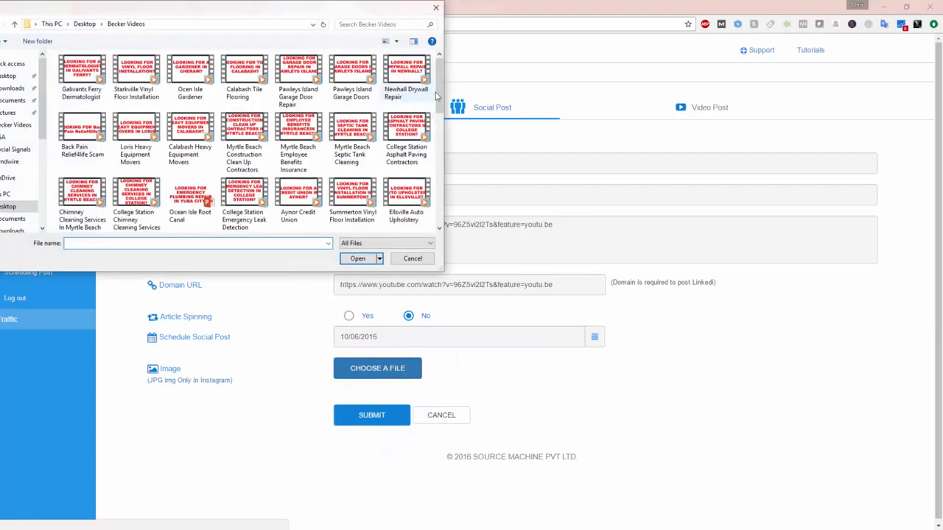
{"action": "scroll", "coordinate": [437, 151], "scroll_direction": "down", "scroll_amount": 2}
{"action": "scroll", "coordinate": [437, 155], "scroll_direction": "down", "scroll_amount": 3}
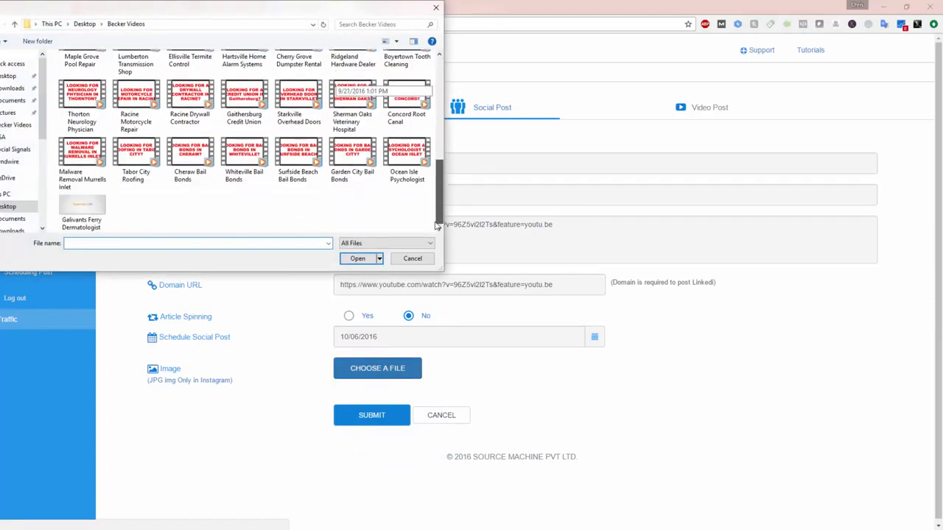
{"action": "double_click", "coordinate": [81, 210]}
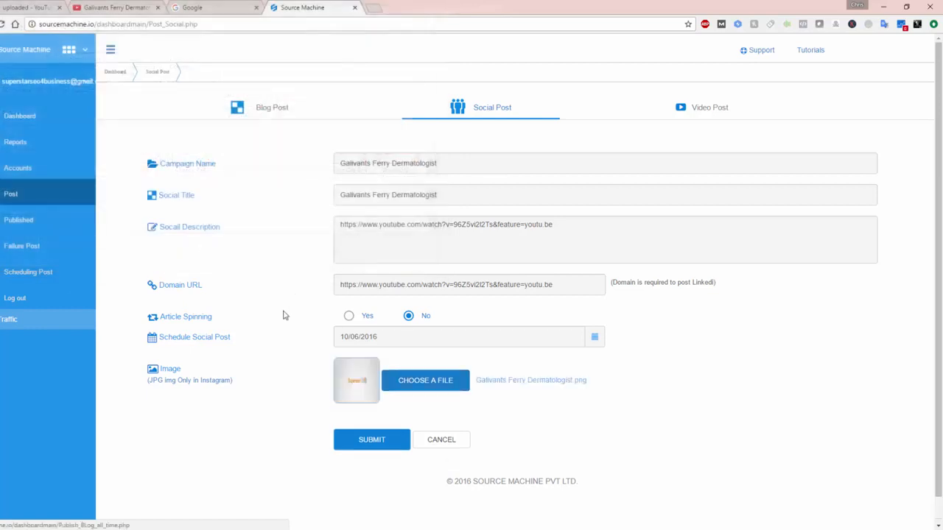
Step: Submit the social post and confirm publishing it to all listed social platforms
{"action": "scroll", "coordinate": [265, 361], "scroll_direction": "down", "scroll_amount": 1}
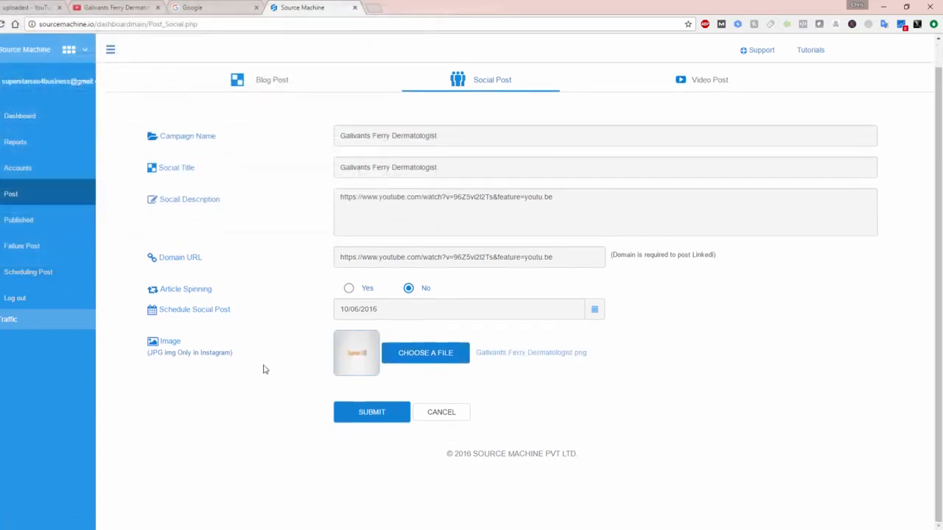
{"action": "left_click", "coordinate": [379, 416]}
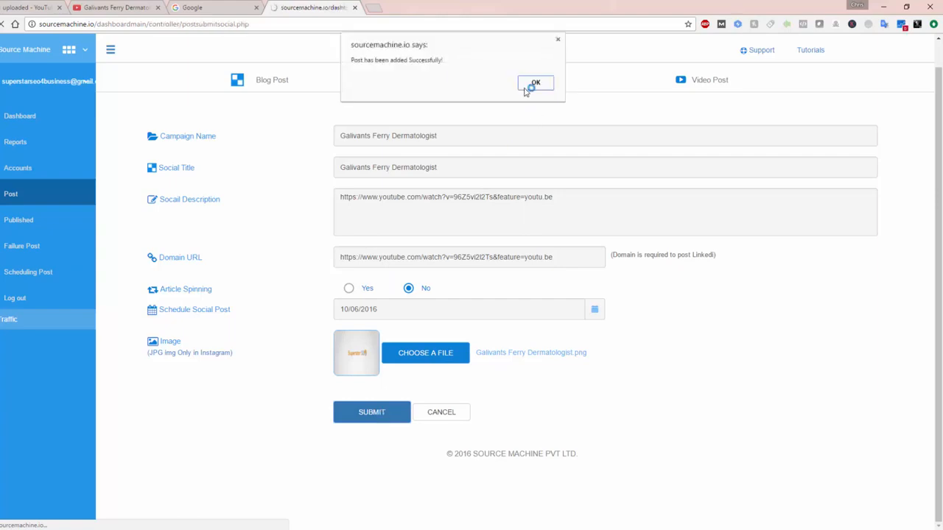
{"action": "left_click", "coordinate": [532, 85]}
{"action": "left_click", "coordinate": [321, 160]}
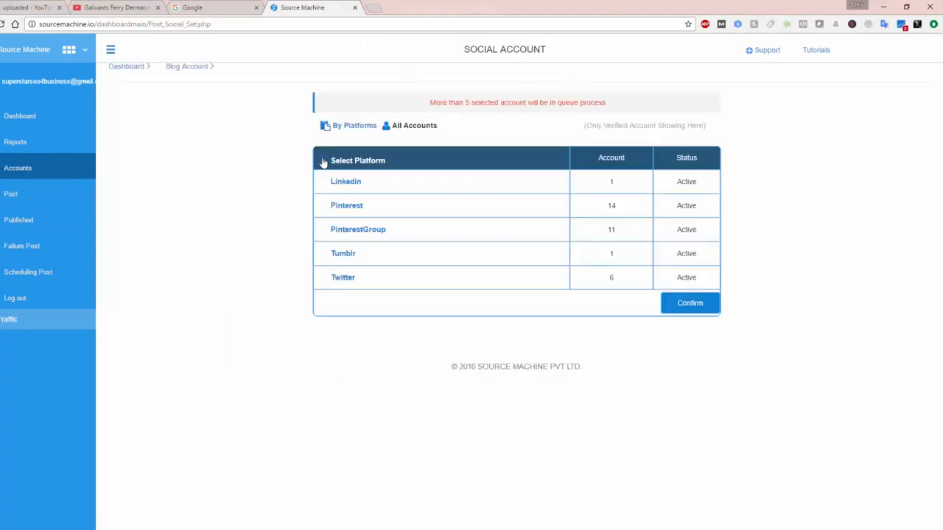
{"action": "left_click", "coordinate": [690, 305]}
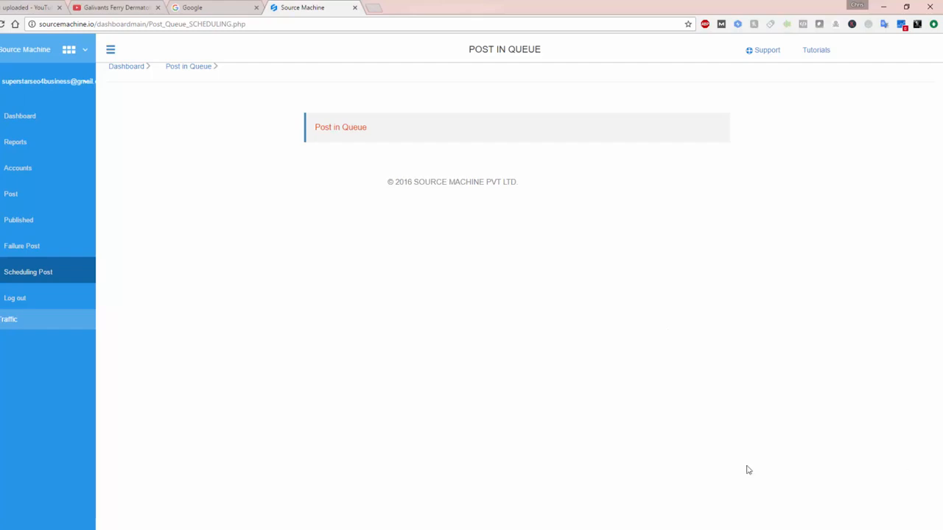
Step: Search Google for "date and time" in a new tab and refresh the results
{"action": "left_click", "coordinate": [374, 7]}
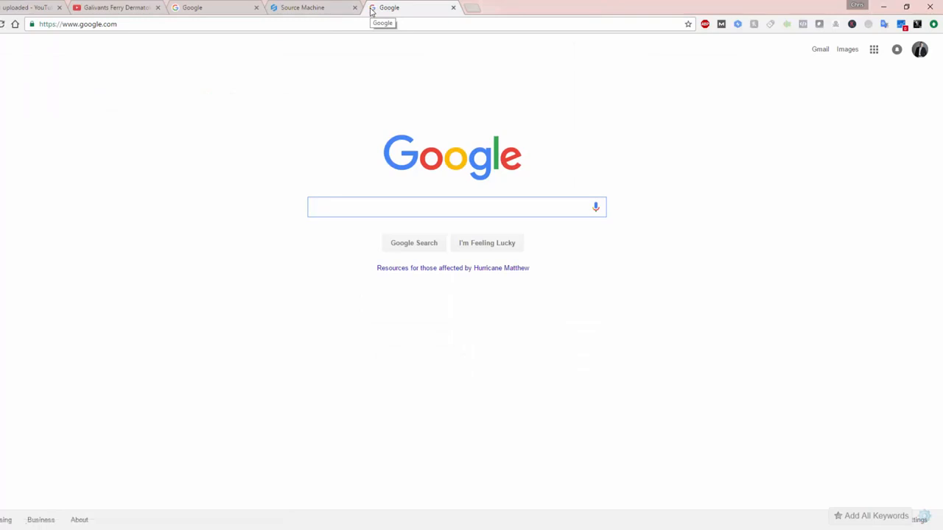
{"action": "type", "text": "date and time"}
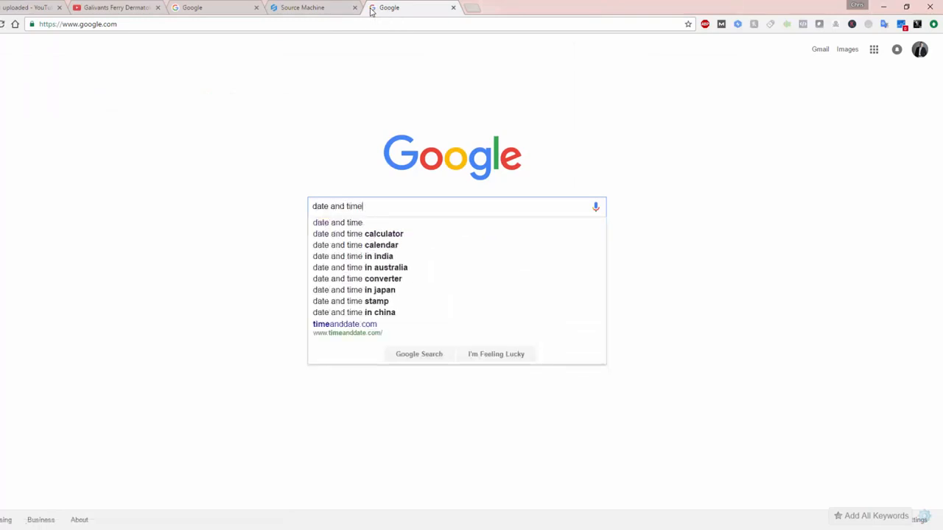
{"action": "key", "text": "Return"}
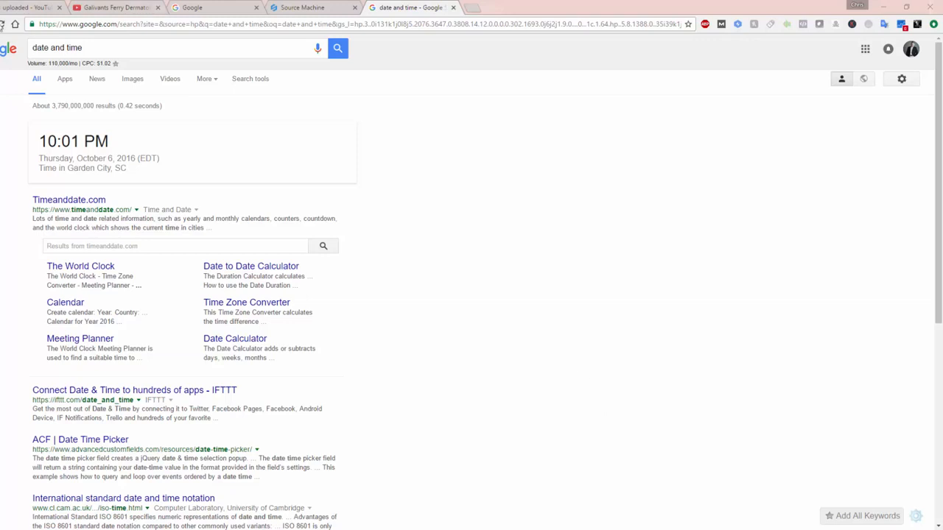
{"action": "left_click", "coordinate": [3, 24]}
Step: Open an incognito Chrome window and search Google for "galivants ferry dermatologist"
{"action": "right_click", "coordinate": [252, 529]}
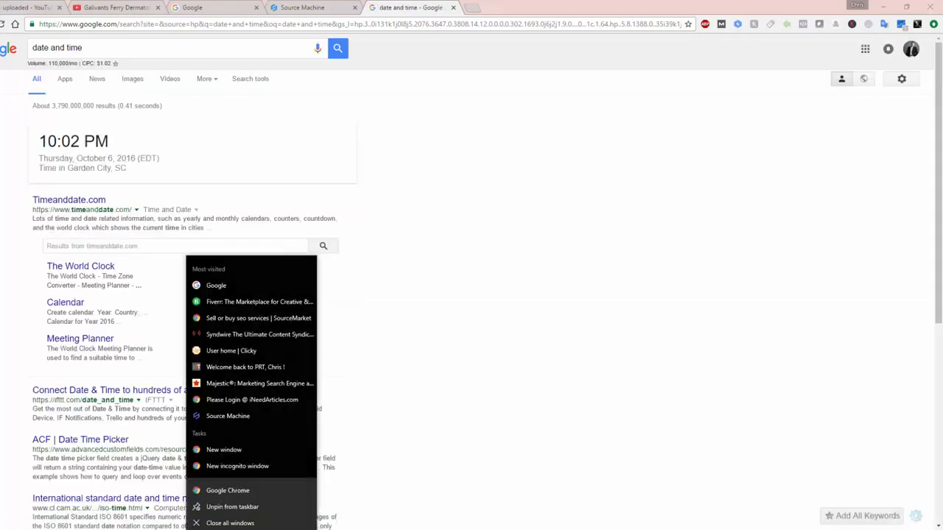
{"action": "left_click", "coordinate": [230, 465]}
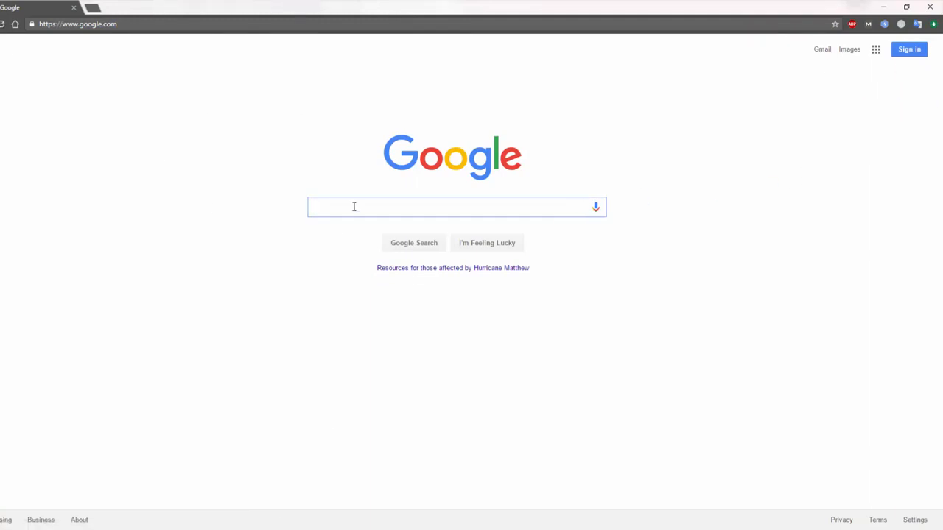
{"action": "type", "text": "g"}
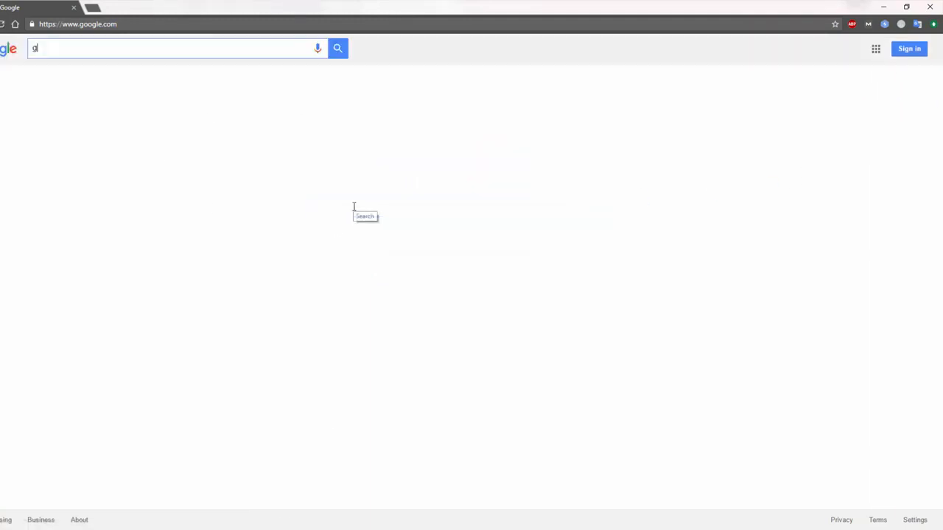
{"action": "type", "text": "alivants ferry der"}
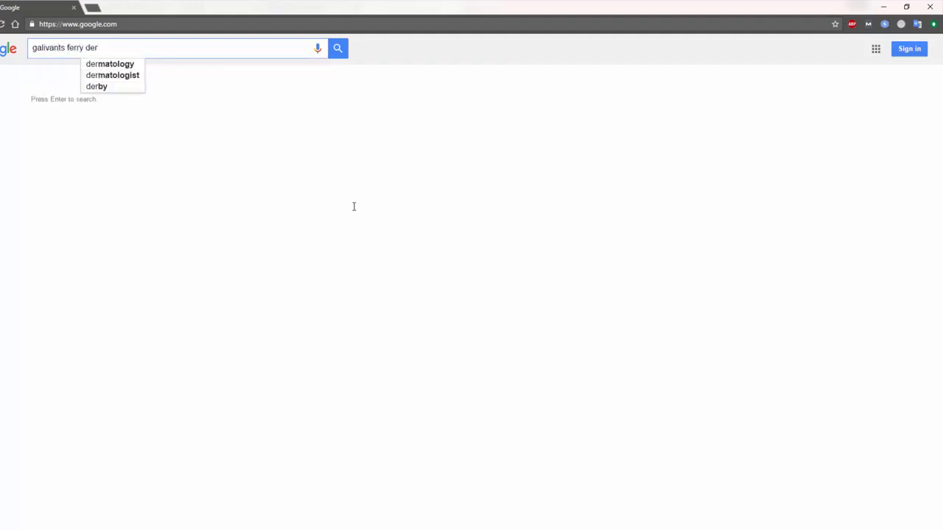
{"action": "key", "text": "Down"}
{"action": "key", "text": "Down"}
{"action": "key", "text": "Return"}
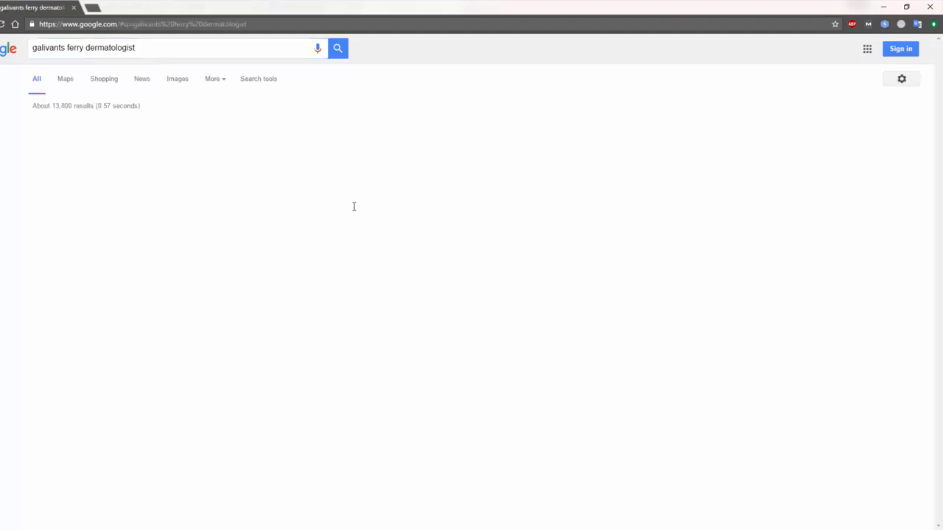